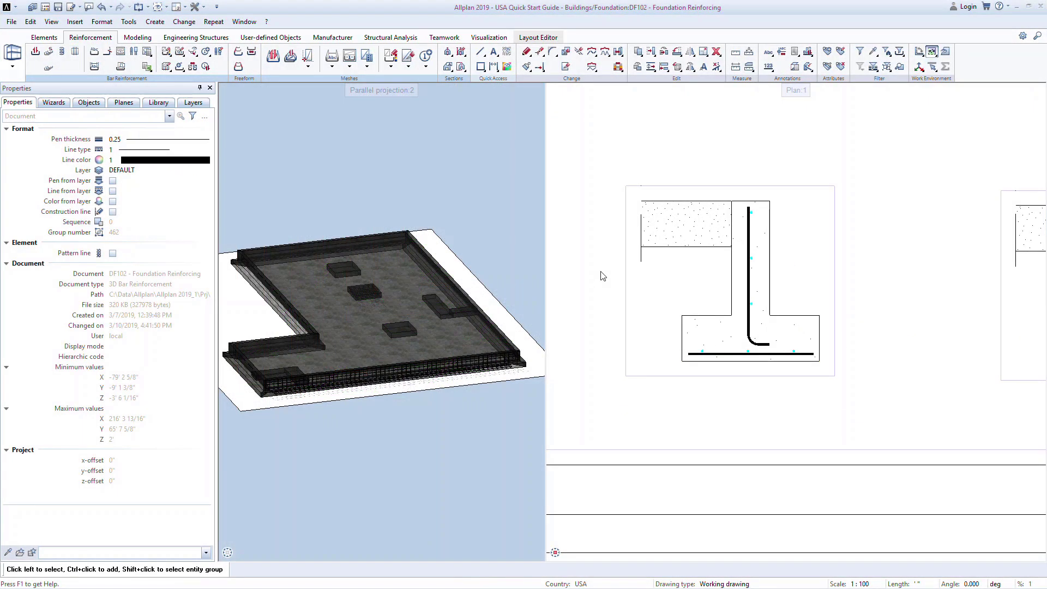
Zoom out, pan across sections 1-1 to 4-4, and zoom in on footing section 2-2.
scroll(602, 277, down, 5)
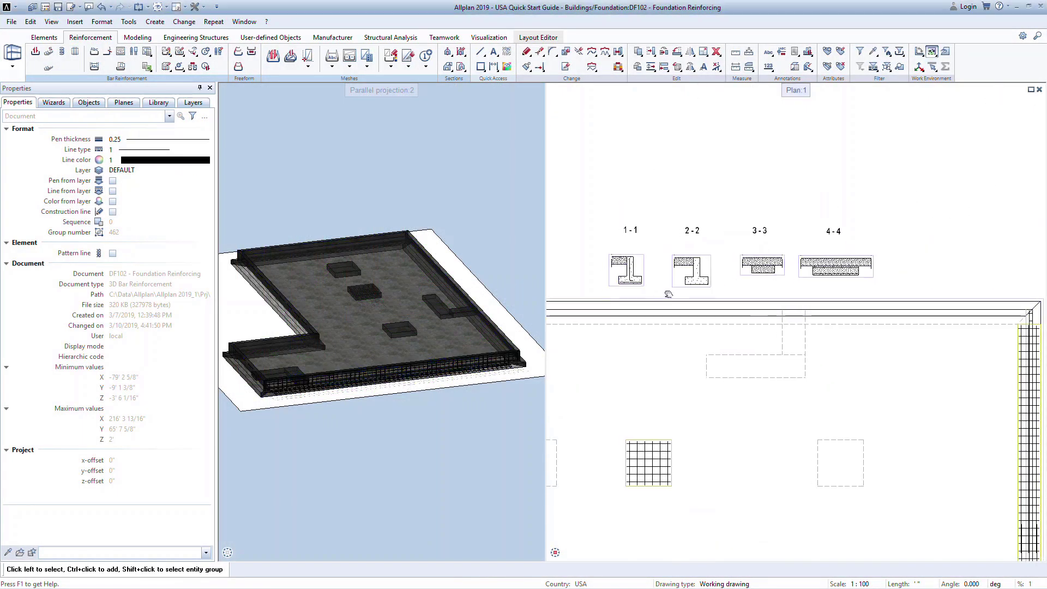
middle_drag(668, 294, 820, 276)
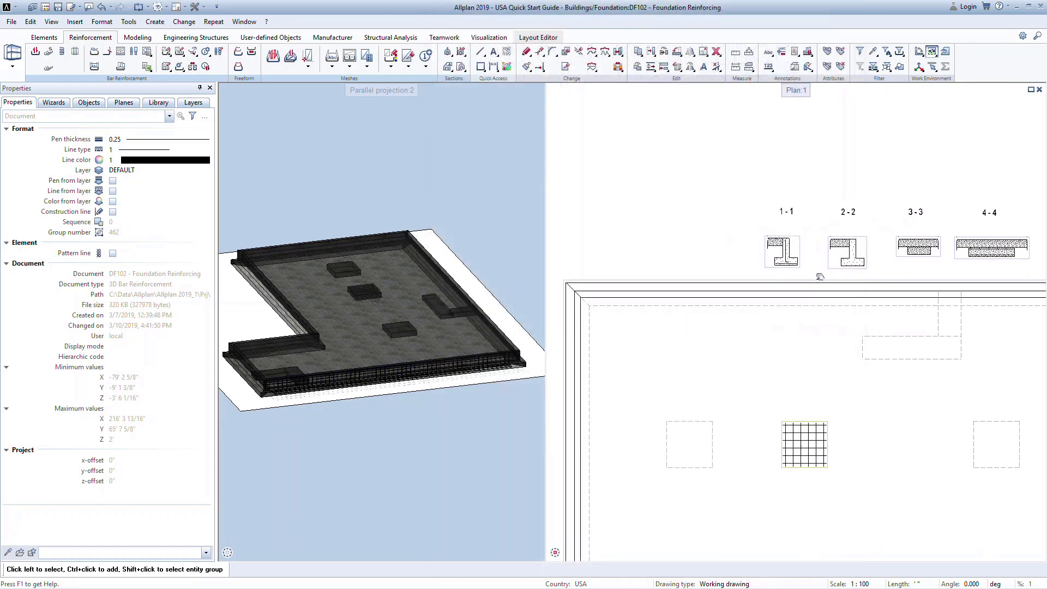
scroll(869, 262, up, 5)
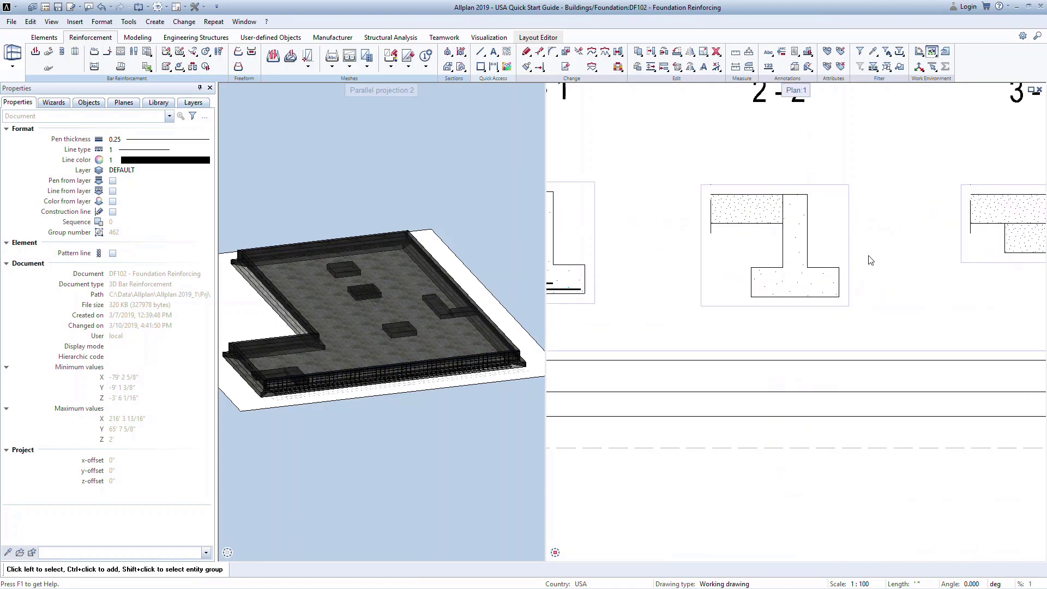
Start a new bar shape and choose Straight bar from the shape list and catalogue.
click(35, 53)
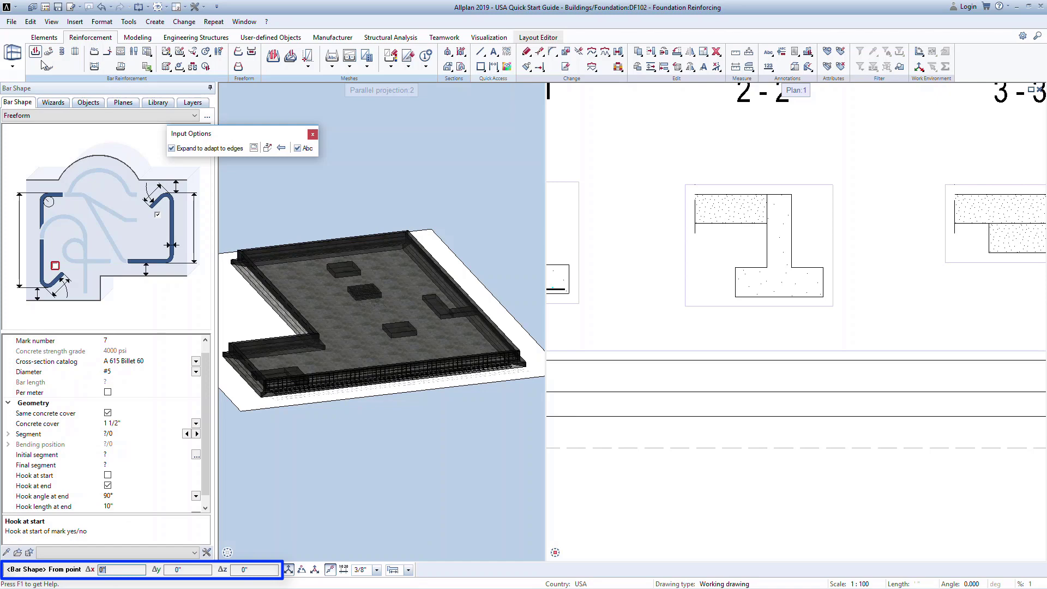
click(195, 115)
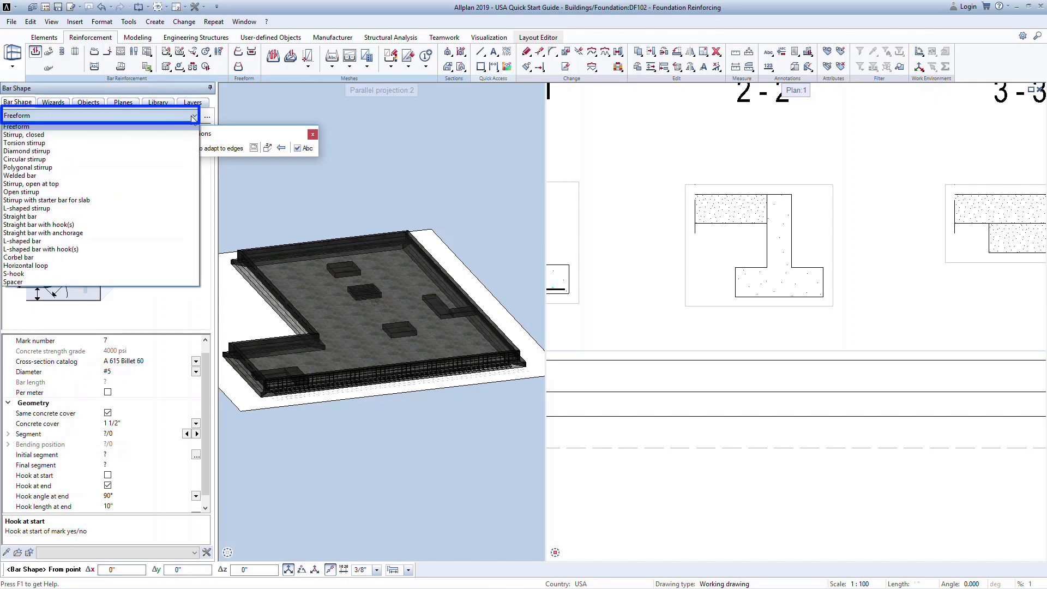
click(175, 216)
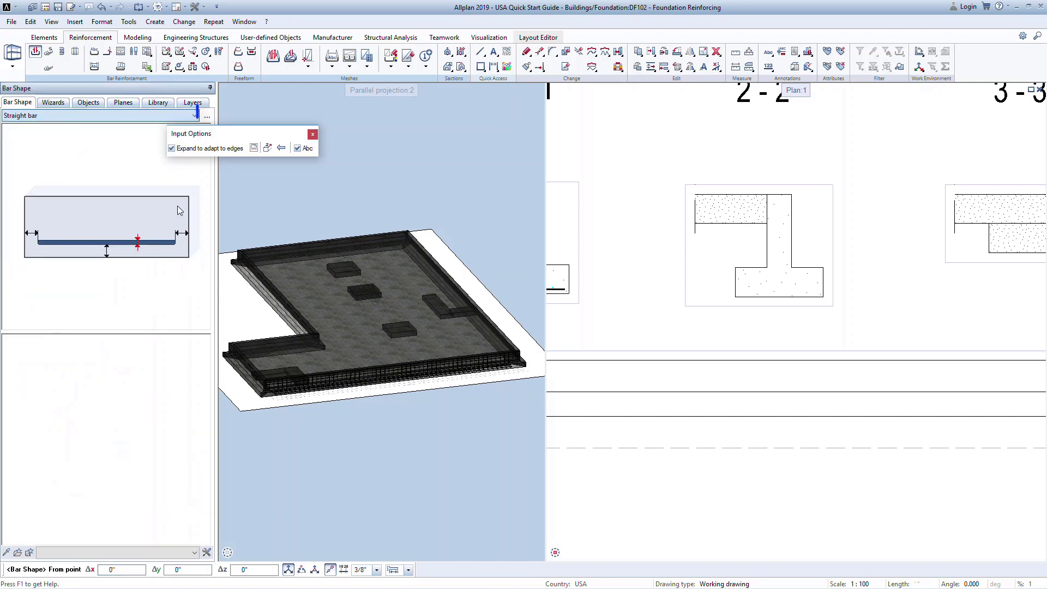
click(207, 116)
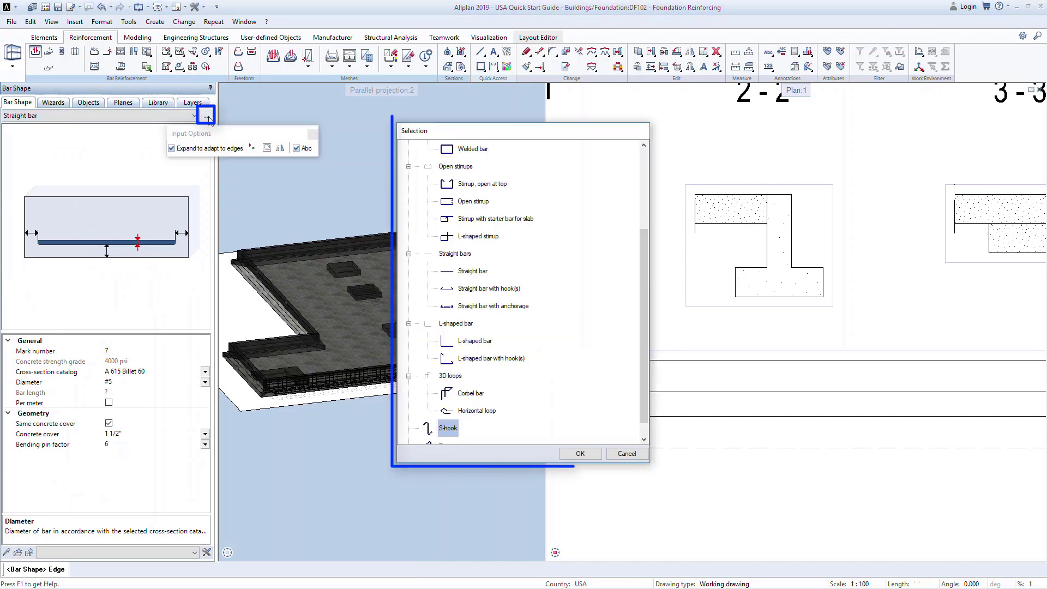
drag(645, 274, 642, 234)
Place a #5 straight bar, mark 7, 2'9" long, along the footing's bottom edge.
double_click(472, 340)
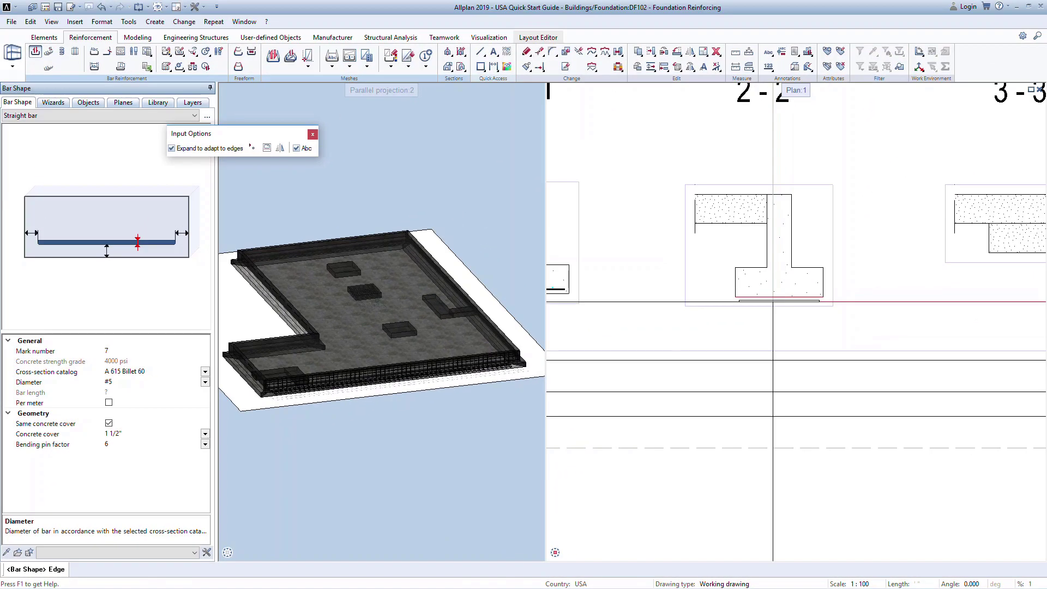
scroll(772, 301, up, 3)
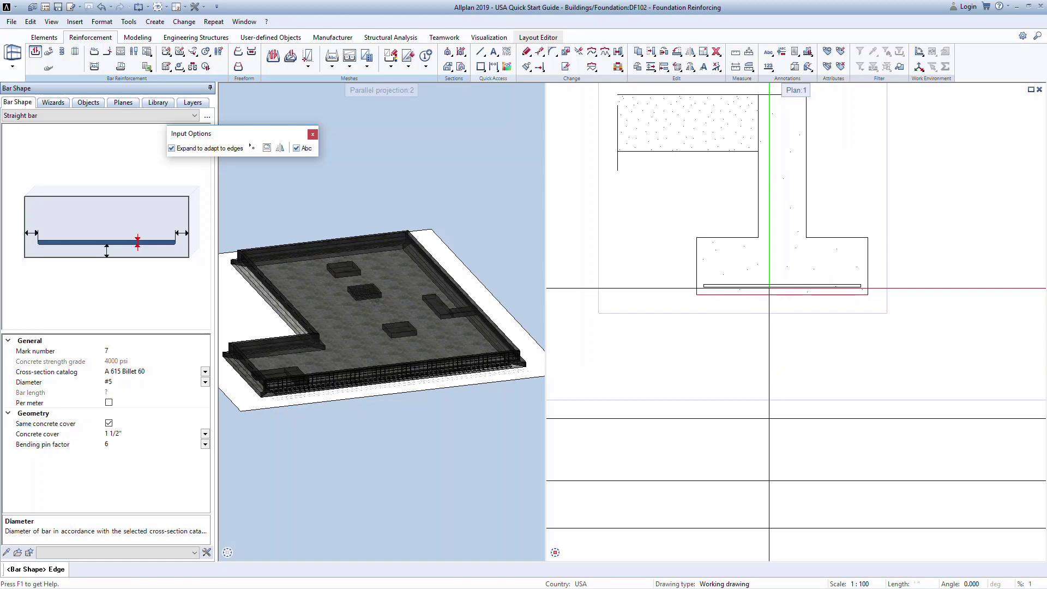
click(768, 287)
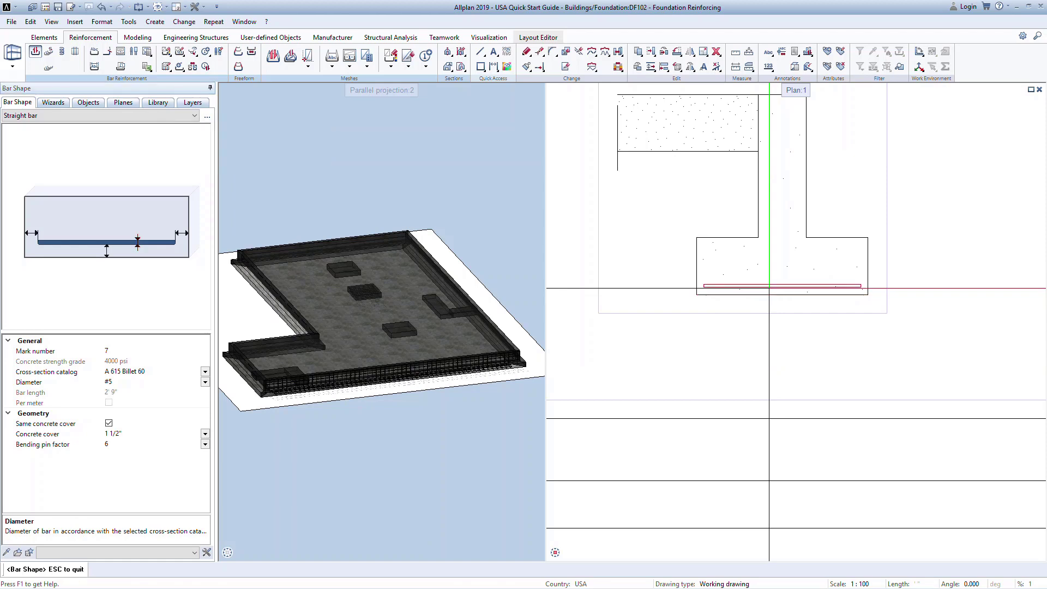
click(205, 381)
click(205, 381)
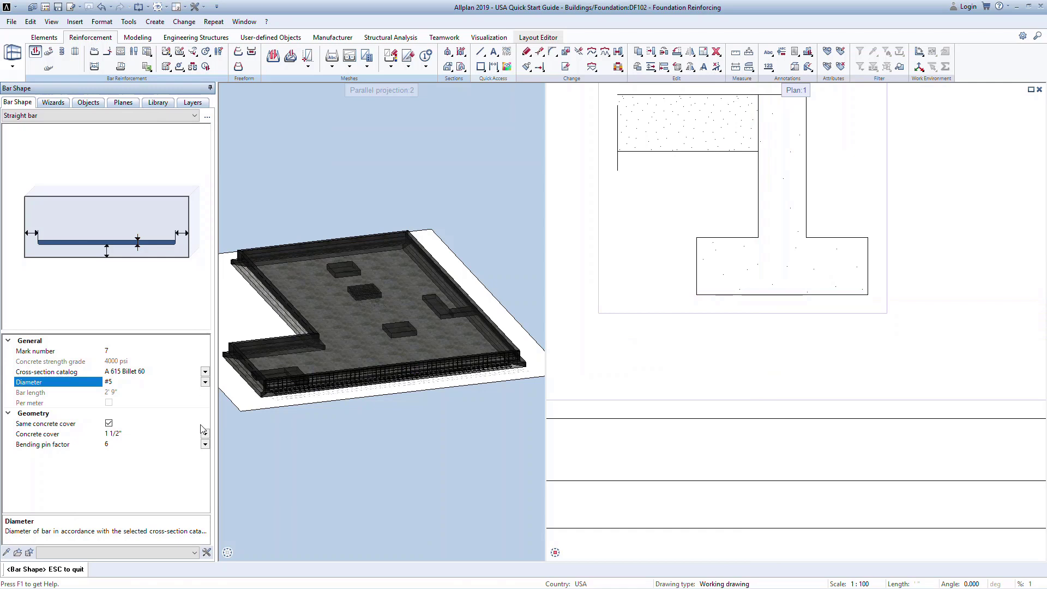
key(Escape)
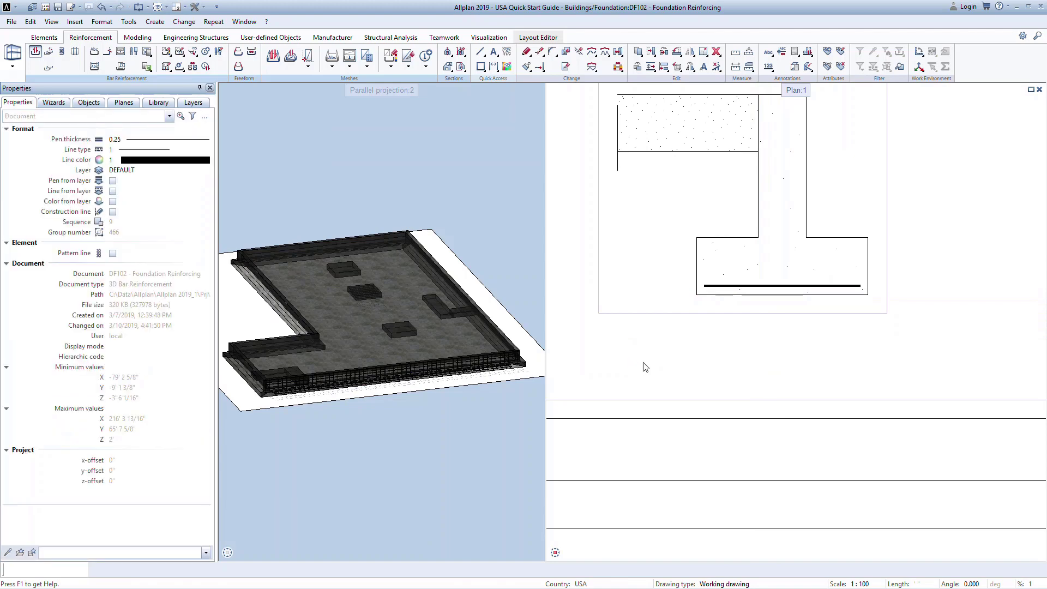
Pan the plan to make room for the bar label below section 2-2.
scroll(621, 366, down, 2)
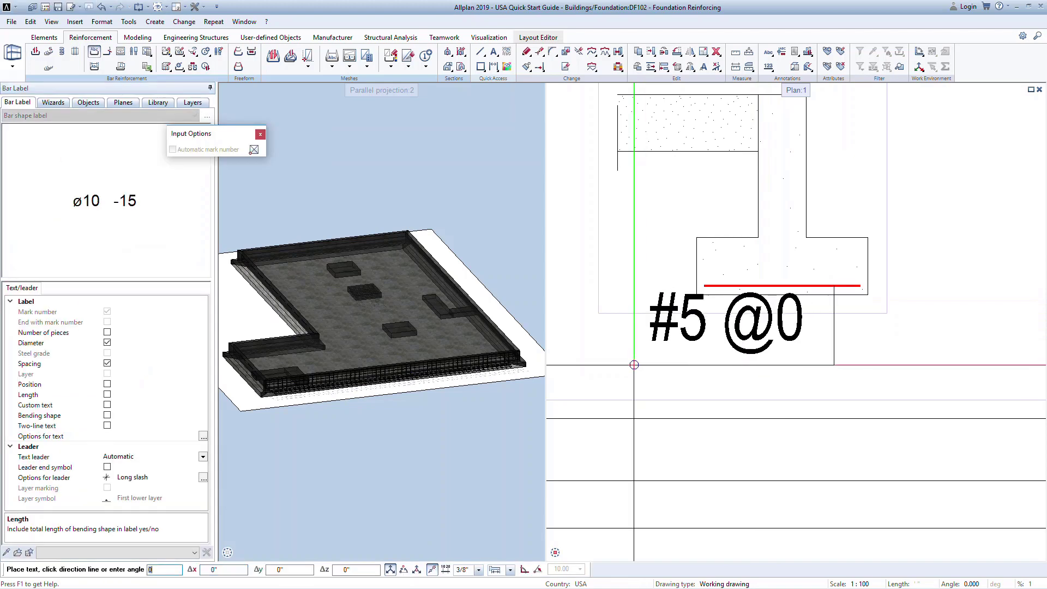
middle_drag(619, 366, 689, 367)
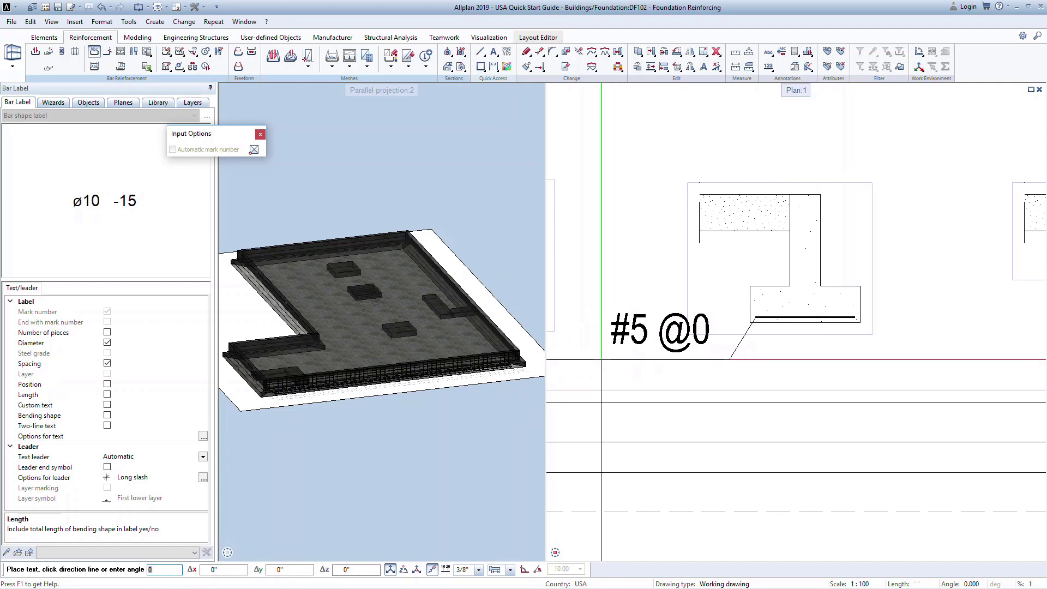
Place the "#5 @0" bar label below section 2-2.
click(601, 359)
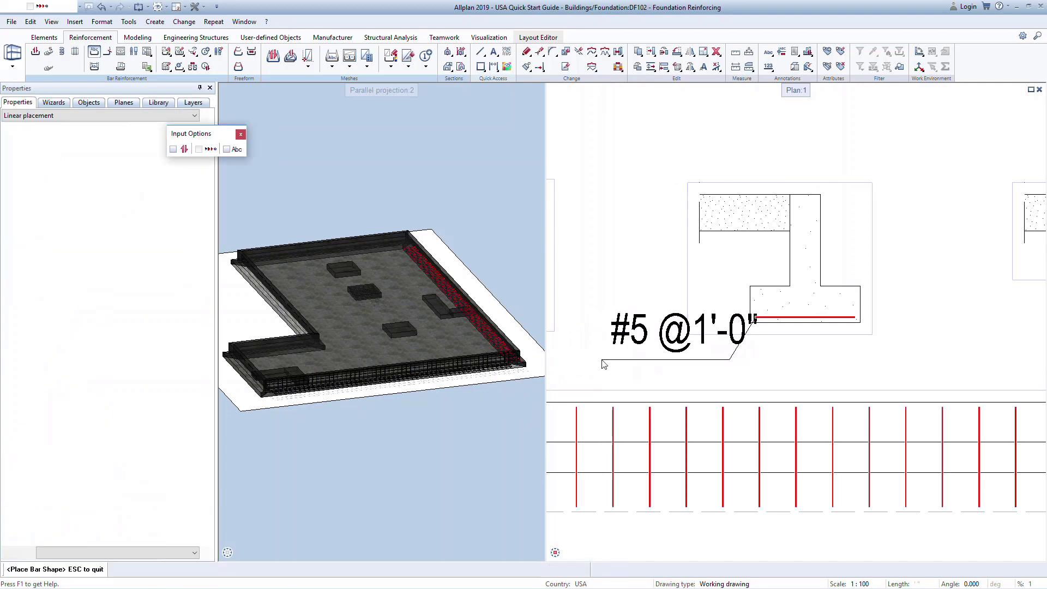
scroll(604, 360, down, 3)
scroll(611, 355, down, 5)
middle_drag(719, 315, 776, 309)
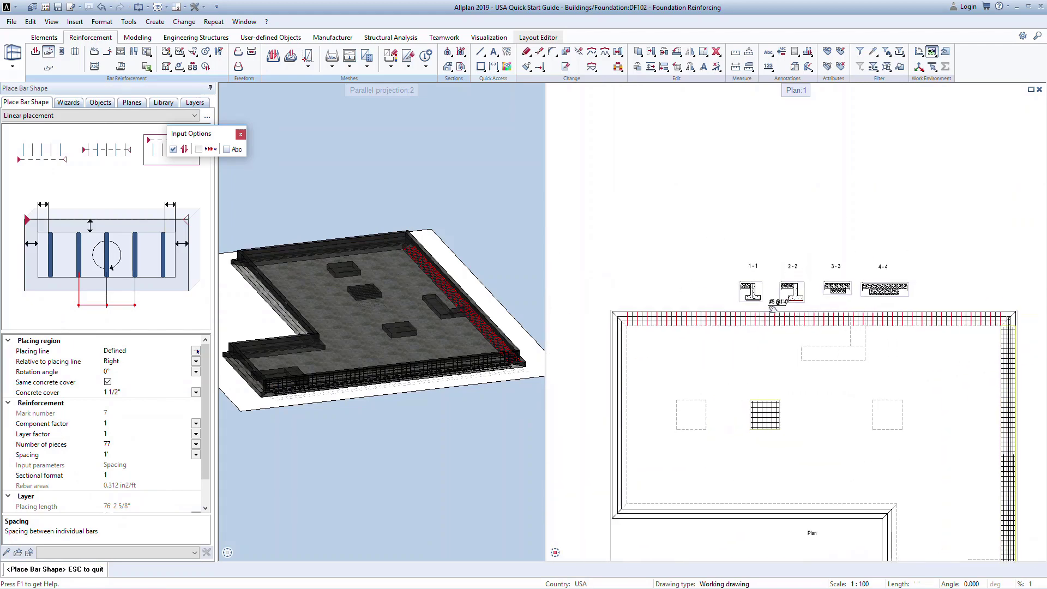
scroll(503, 333, up, 5)
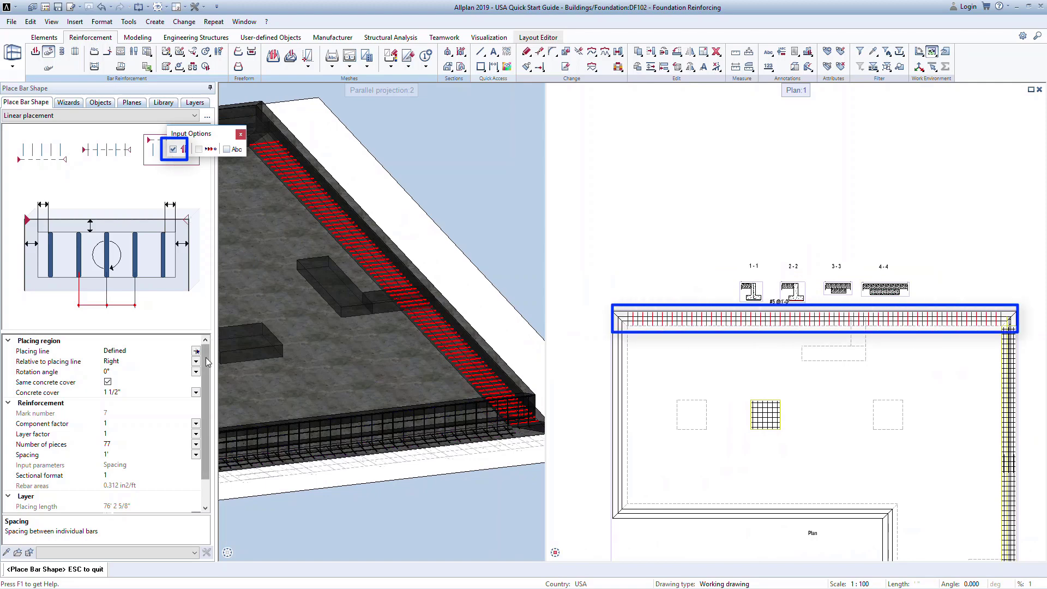
Distribute the #5 bars along the foundation's top edge at 1' spacing, giving 77 pieces.
drag(206, 362, 205, 382)
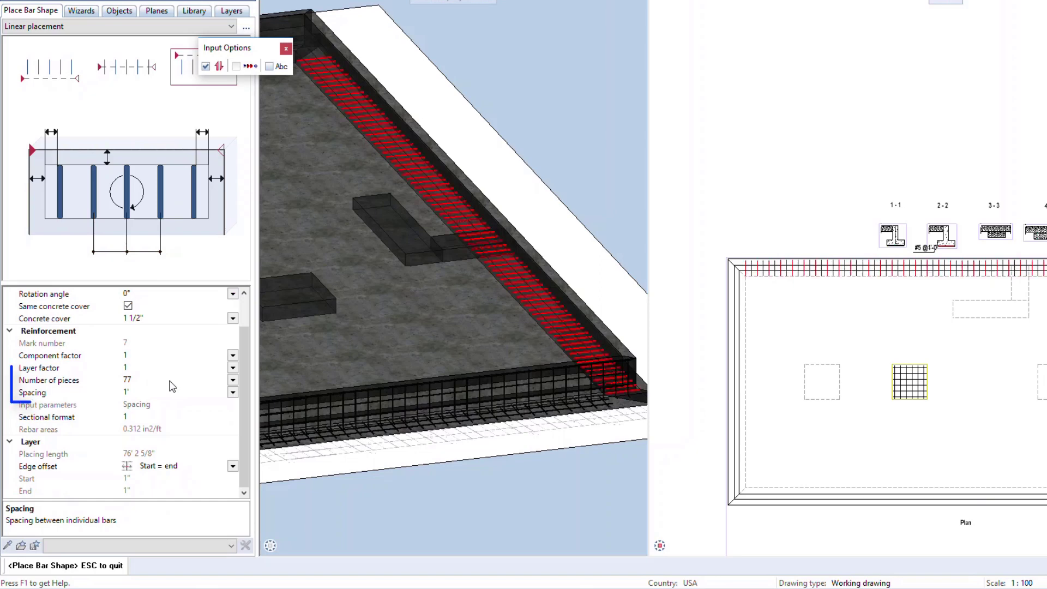
click(170, 381)
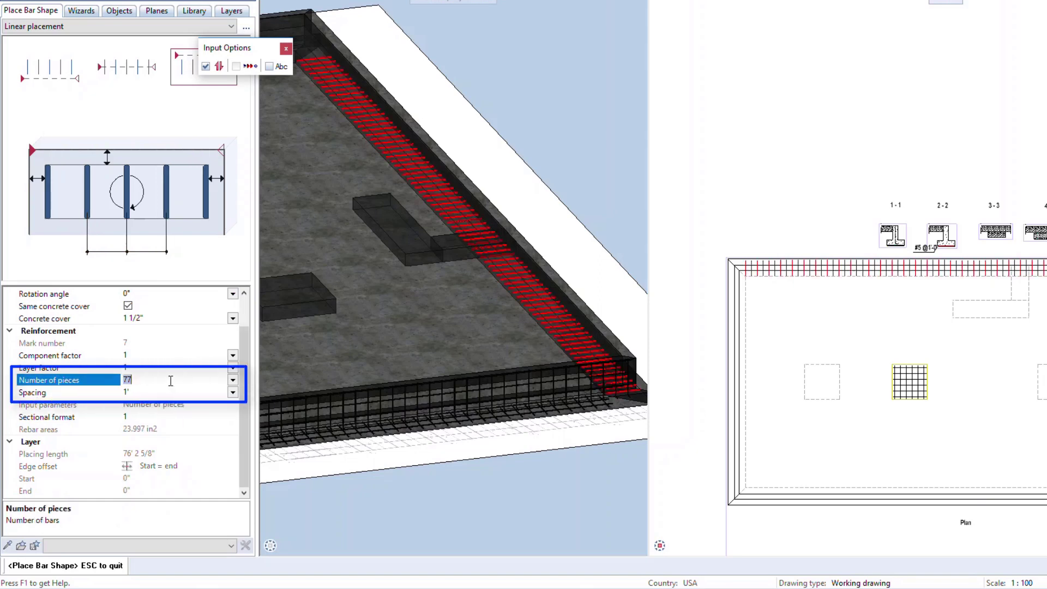
text(70)
key(Return)
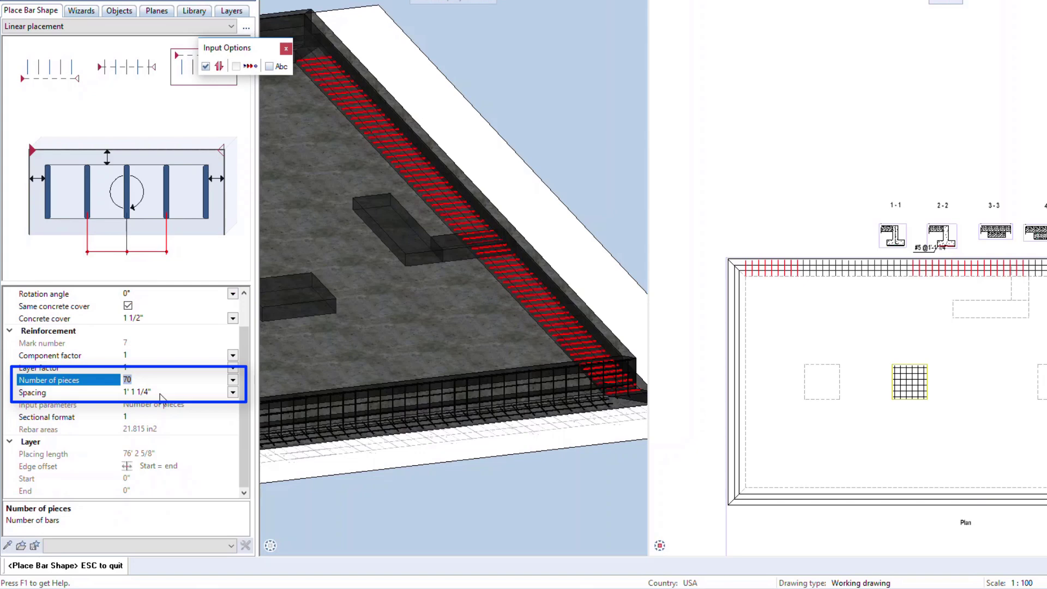
click(161, 392)
text(1')
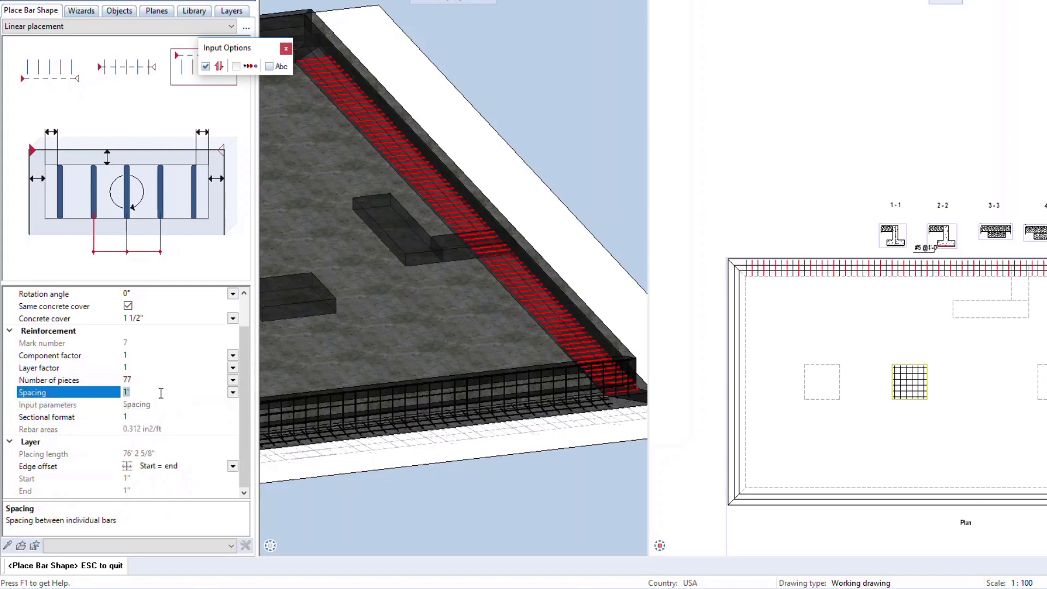
click(714, 331)
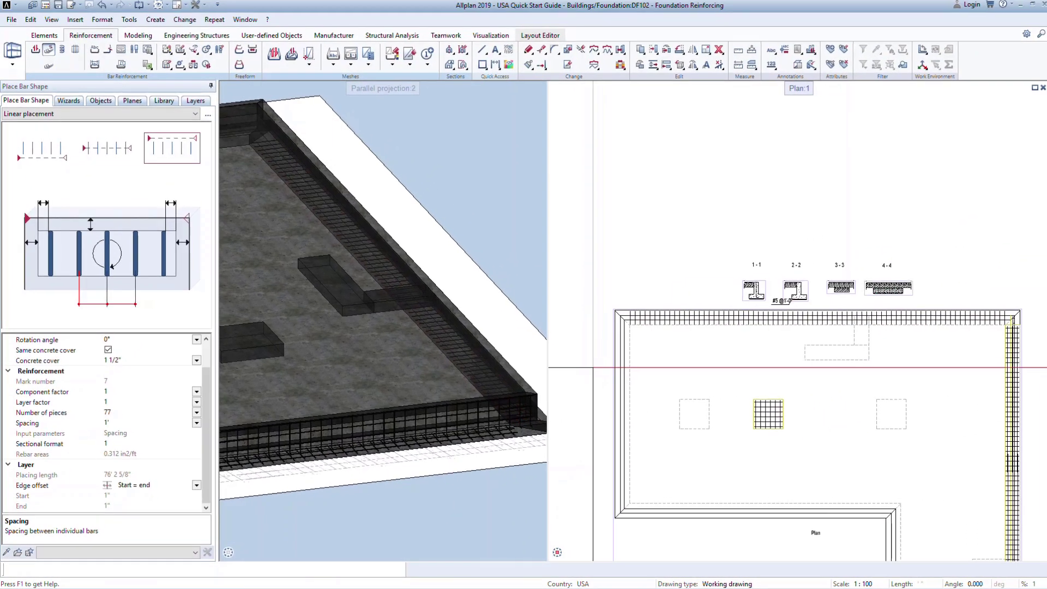
Draw an L-shaped #5 freeform dowel, 3'11 1/2" long with end hook, up the stem of section 2-2.
key(Escape)
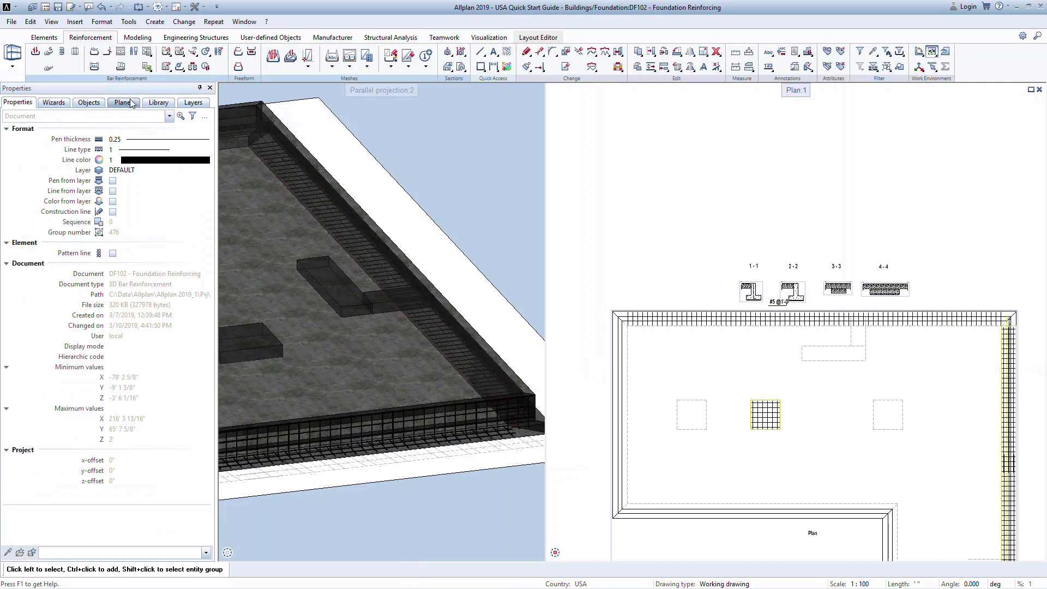
click(36, 56)
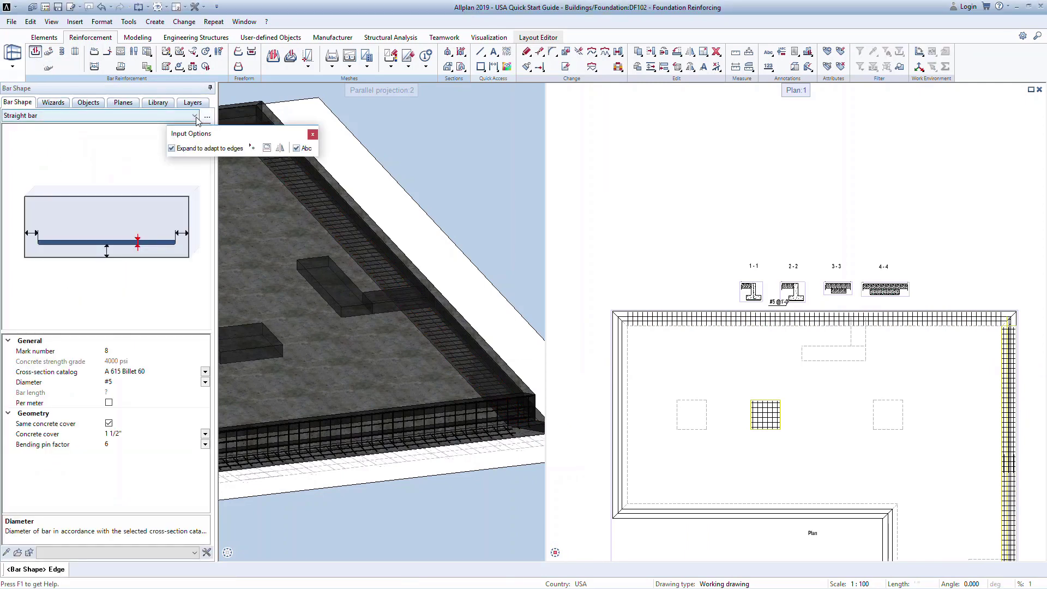
click(195, 116)
click(134, 134)
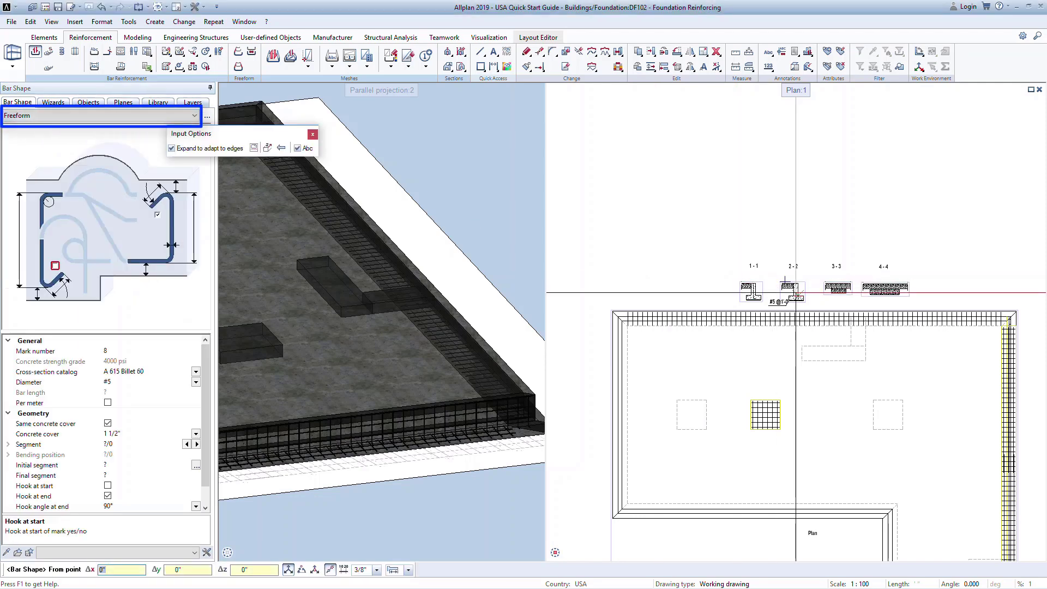
scroll(795, 288, up, 6)
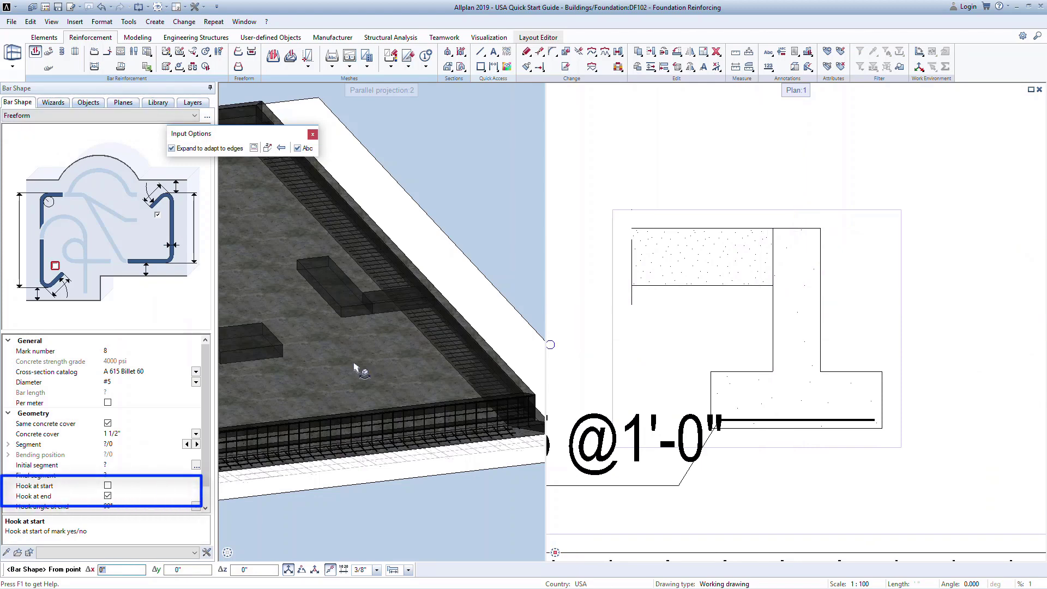
scroll(212, 437, down, 2)
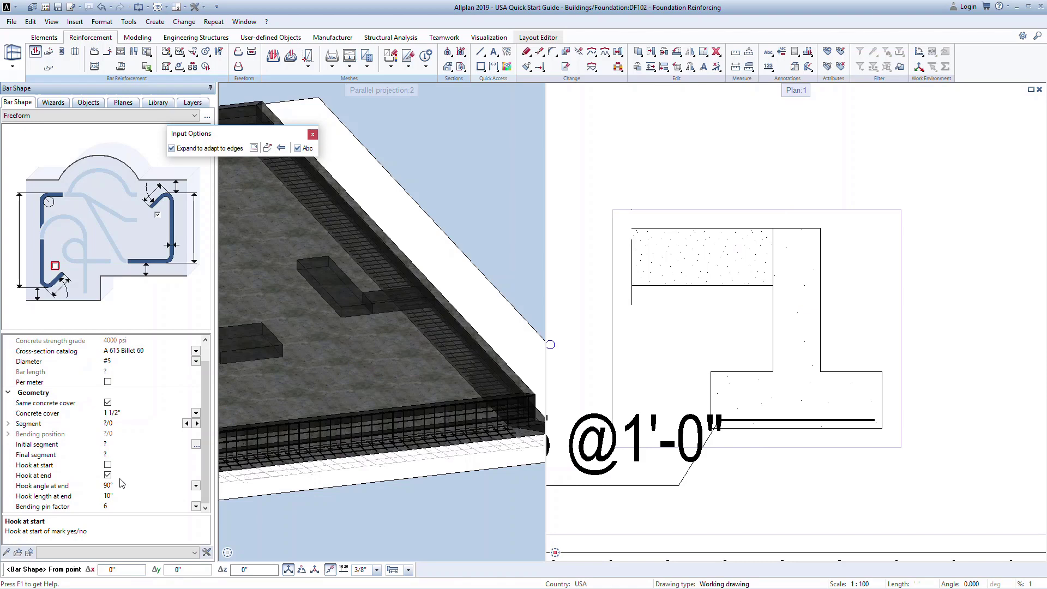
click(773, 228)
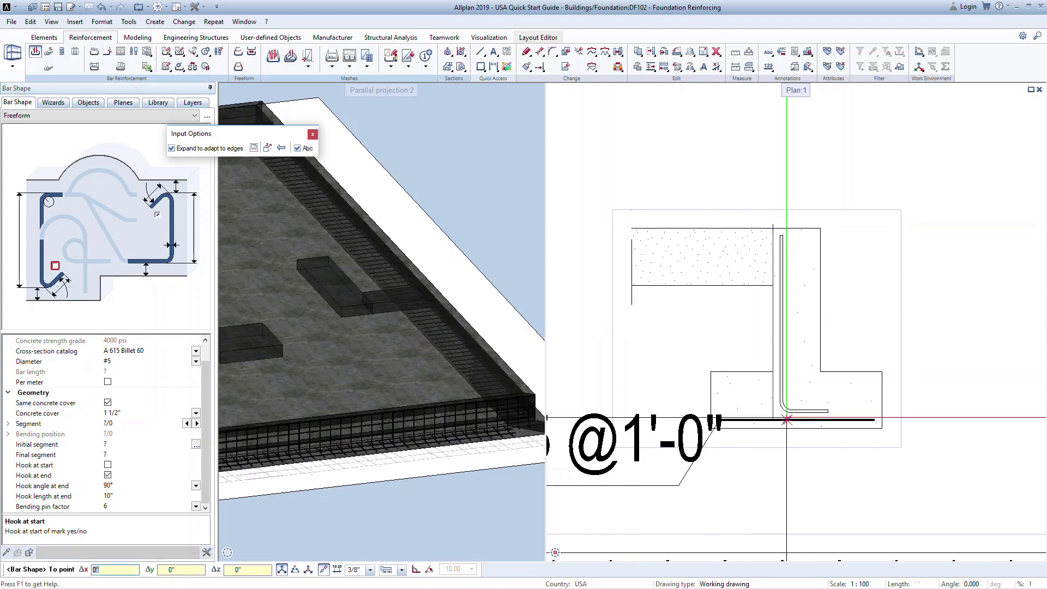
click(786, 419)
key(Escape)
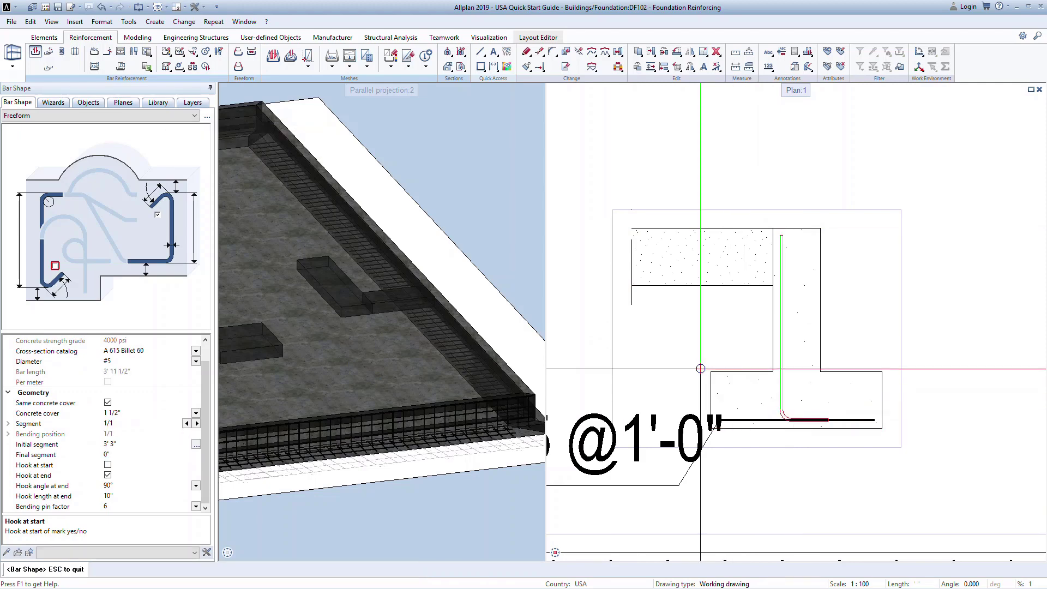
key(Escape)
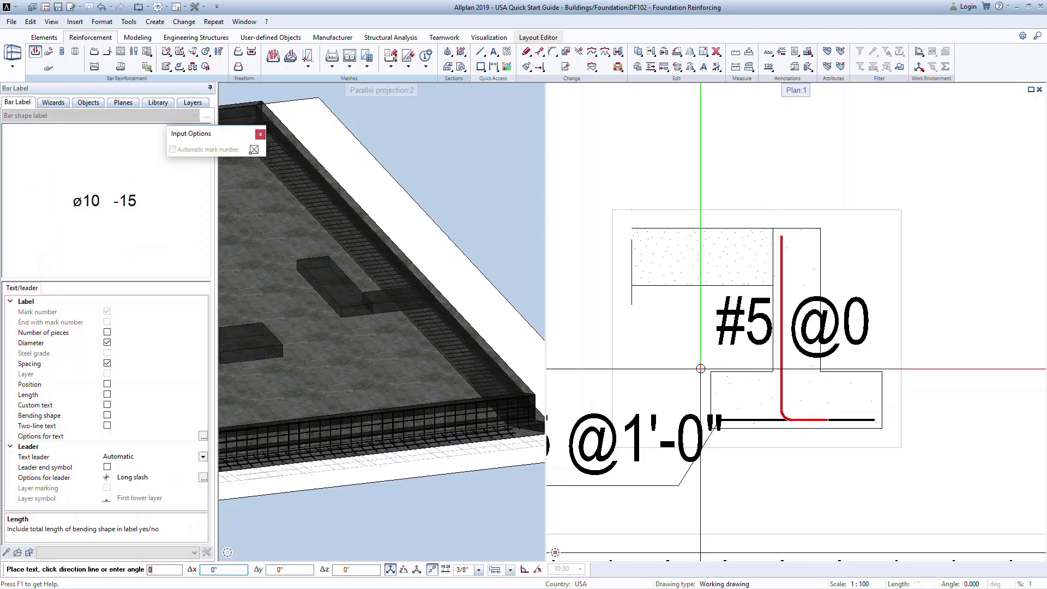
scroll(700, 369, down, 2)
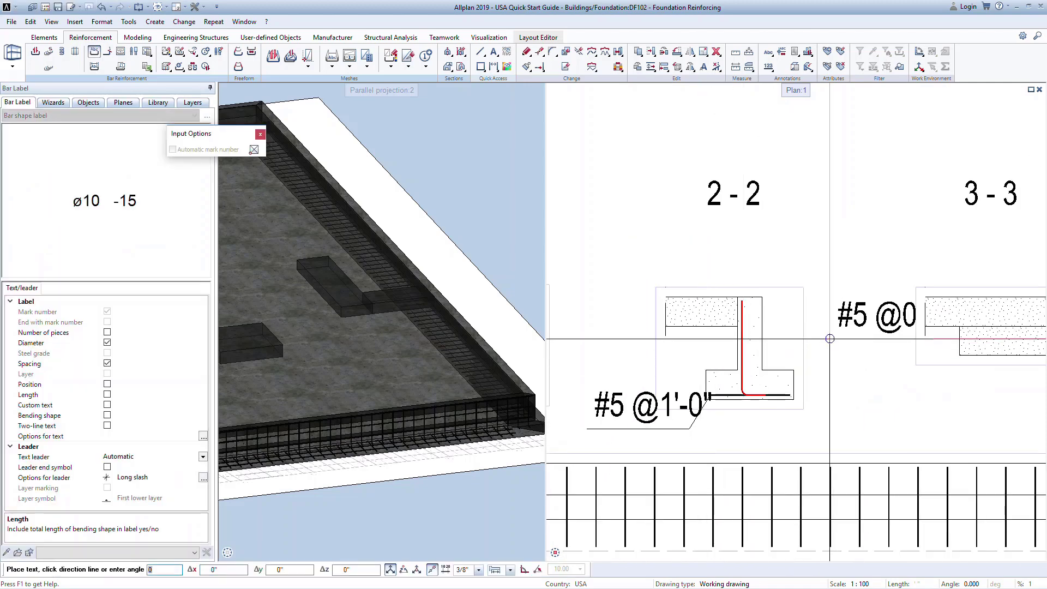
Label the dowels "#5 @1'-0"" and distribute 79 of them at 1' along the foundation wall.
click(791, 329)
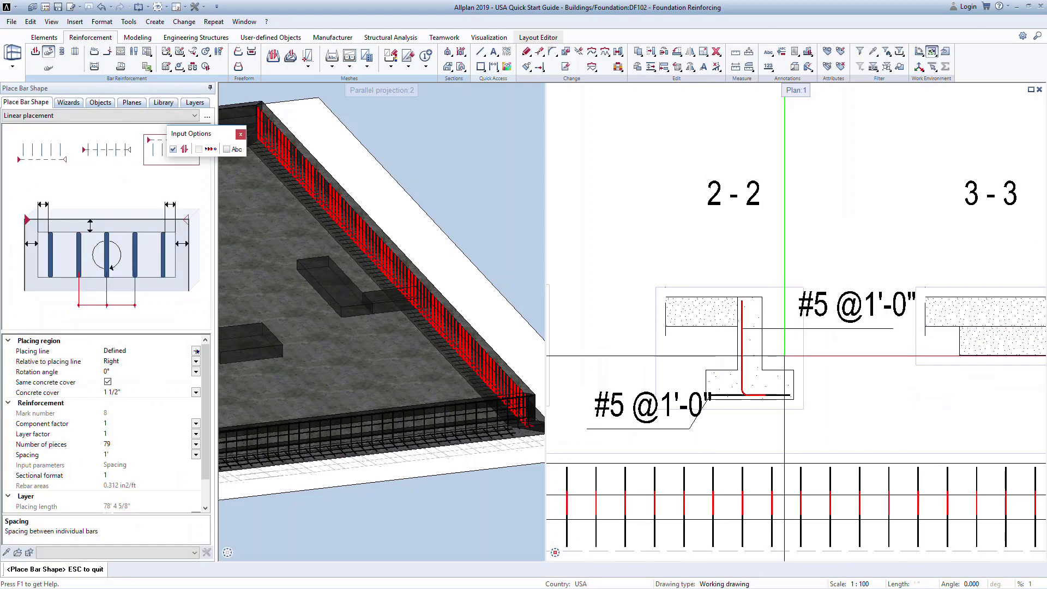
click(138, 391)
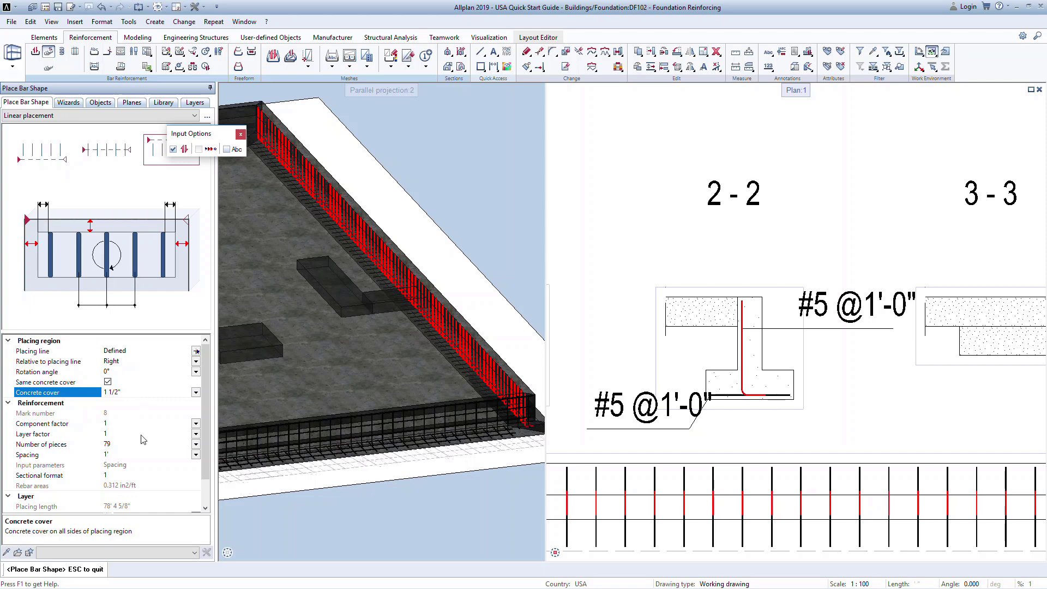
scroll(207, 455, down, 1)
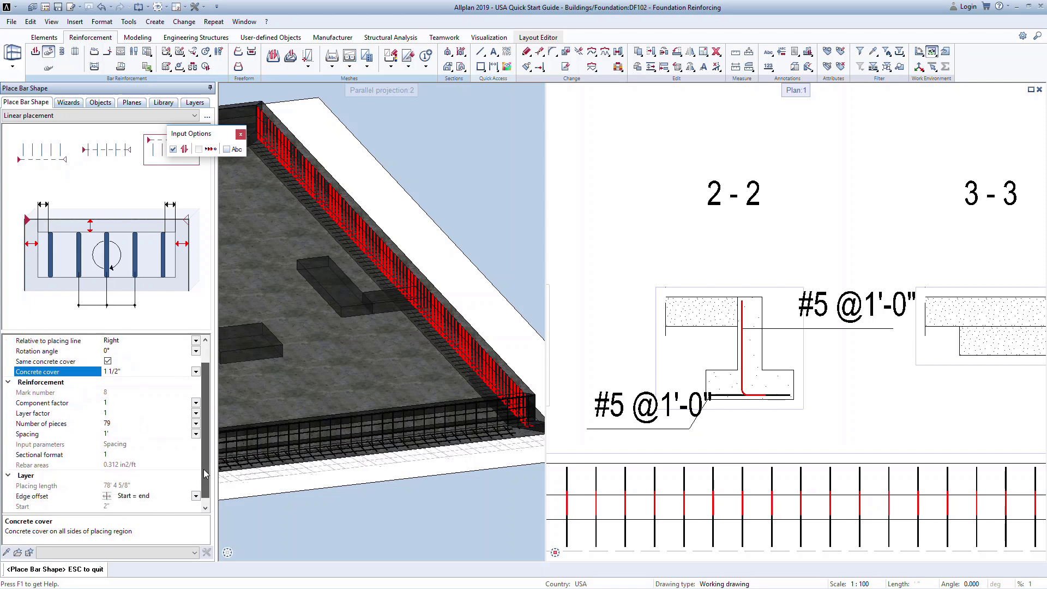
scroll(727, 428, down, 5)
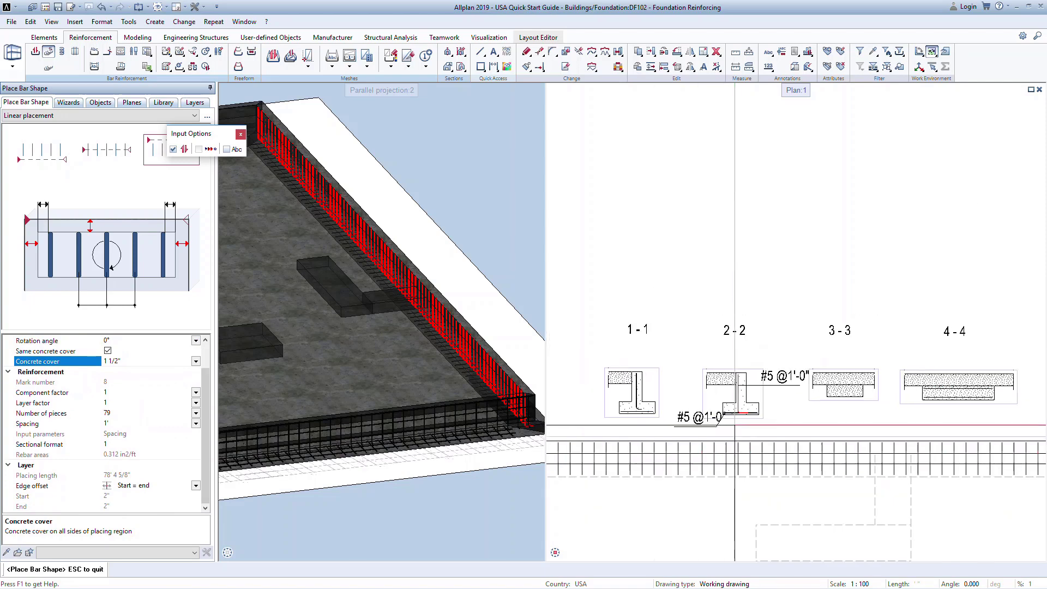
click(742, 409)
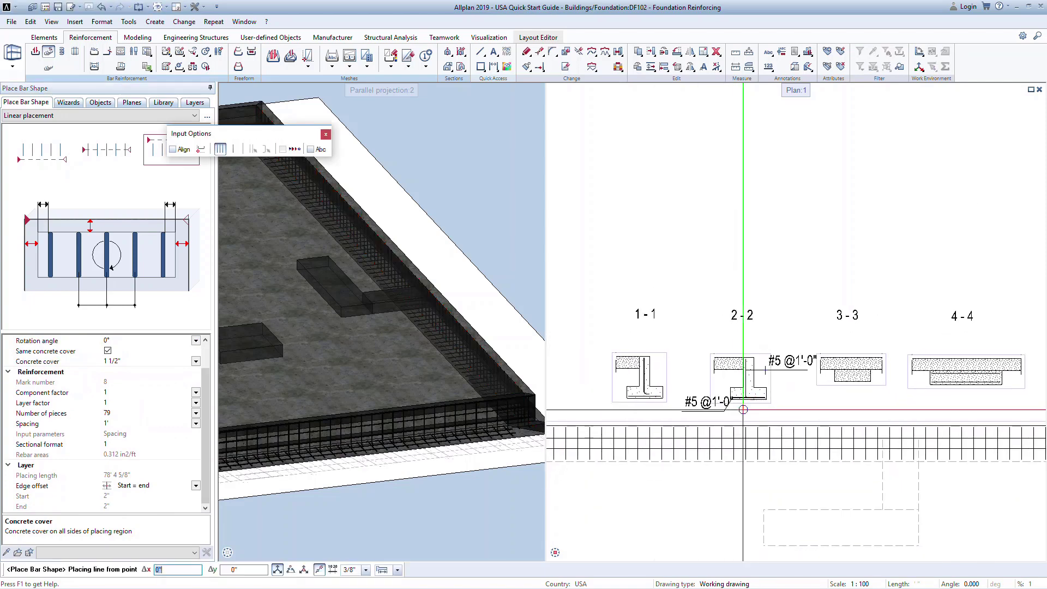
key(Escape)
key(Escape)
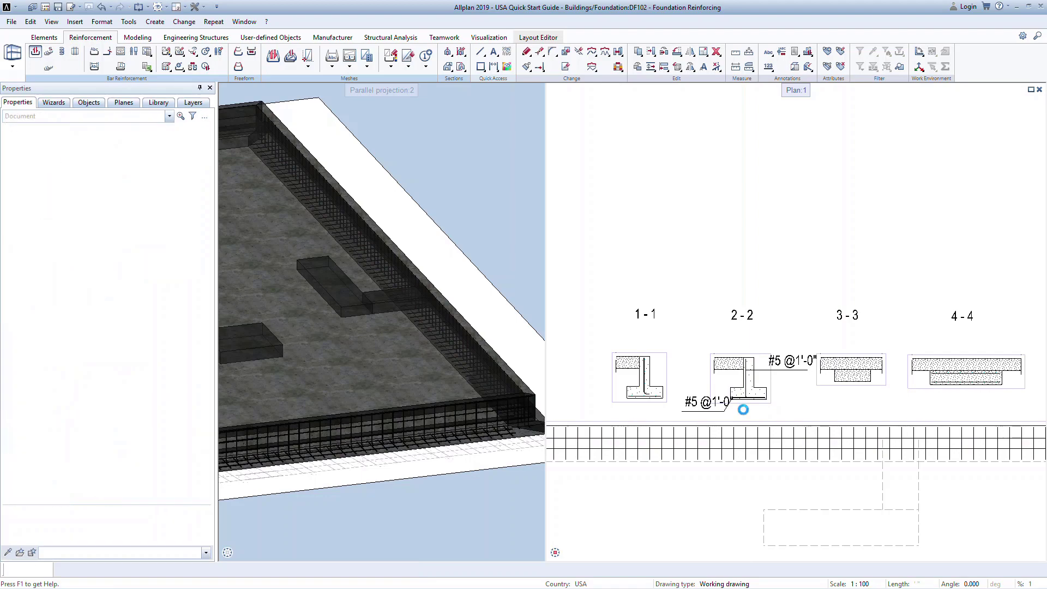
scroll(383, 377, up, 5)
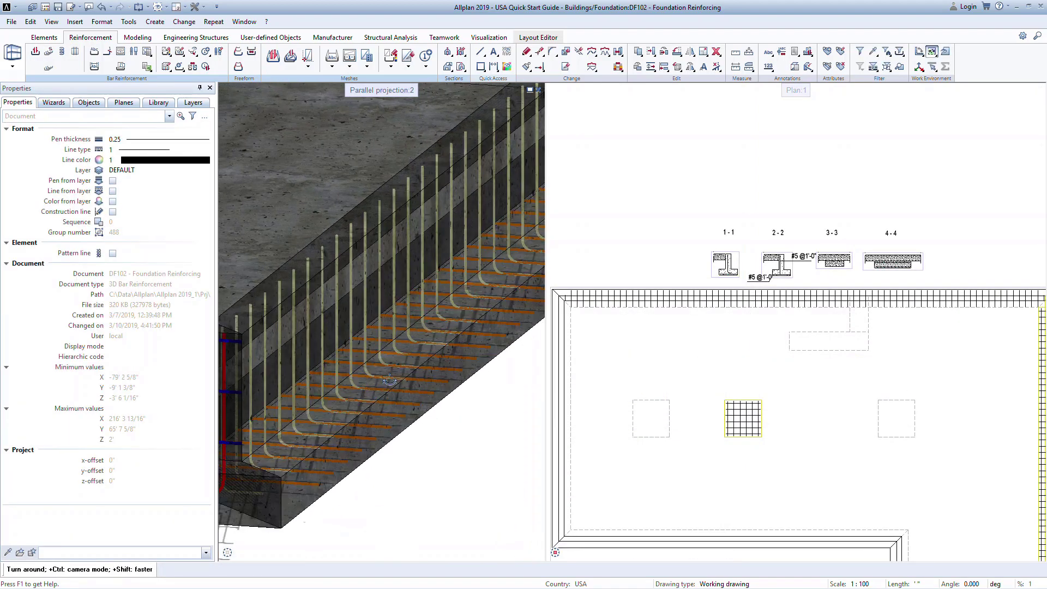
scroll(622, 367, down, 2)
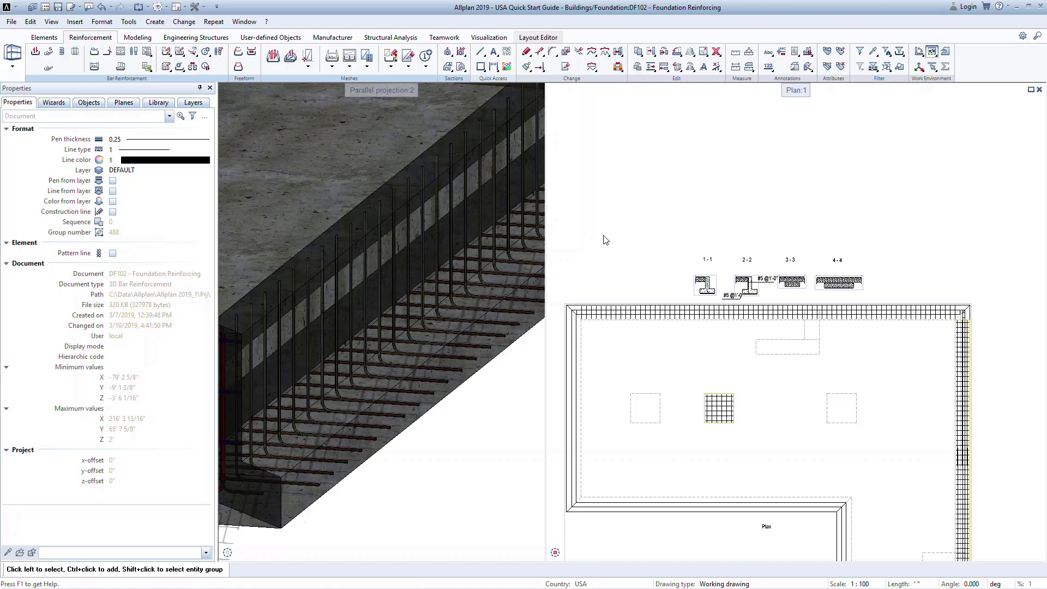
Open Second Floor Reinforcing (202) as the current drawing in a single plan view zoomed to 5-5.
key(ctrl+o)
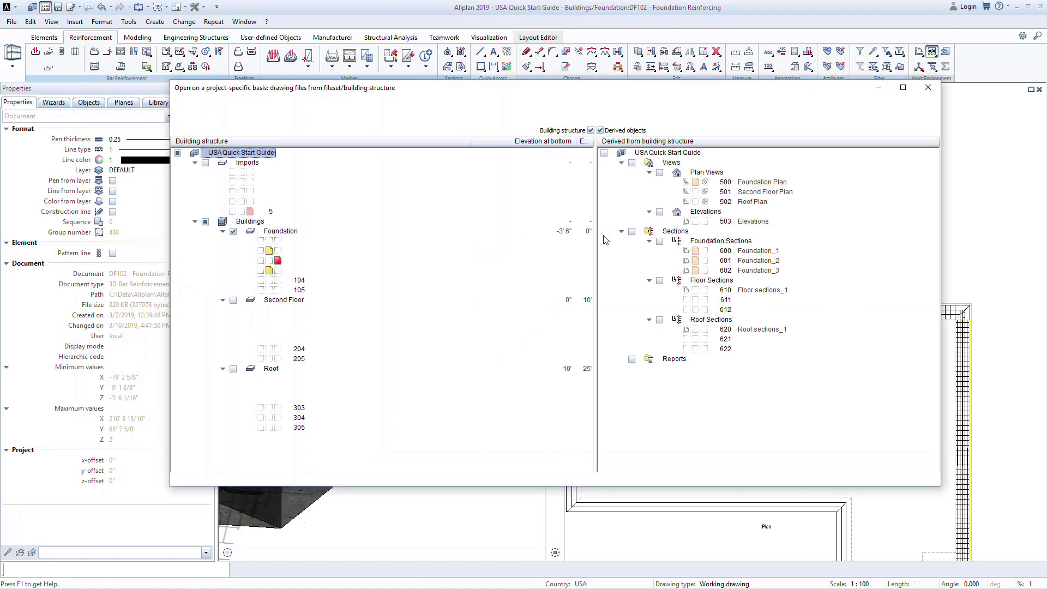
click(233, 232)
click(233, 300)
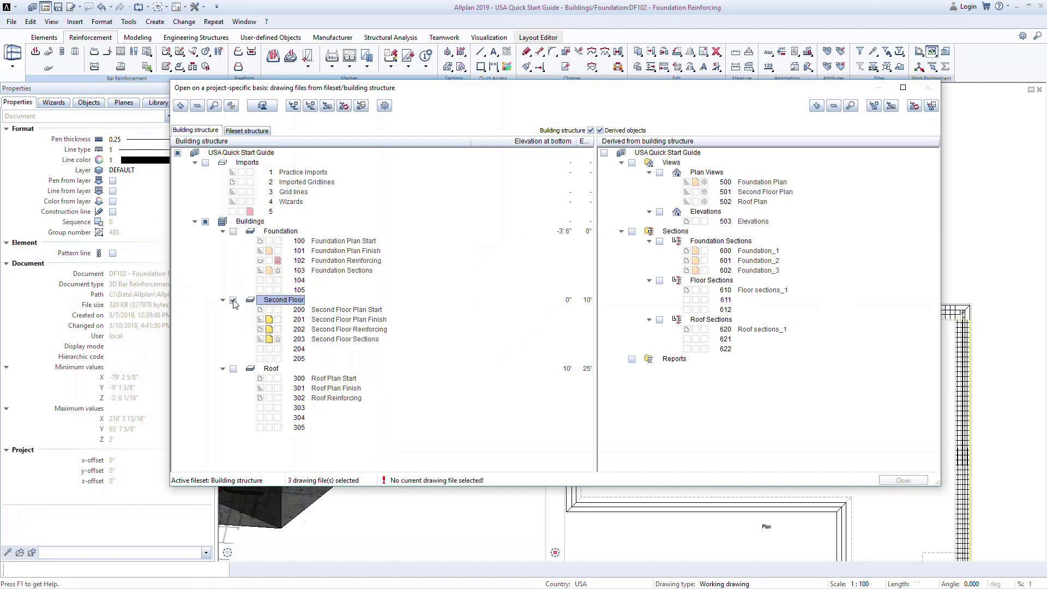
click(278, 330)
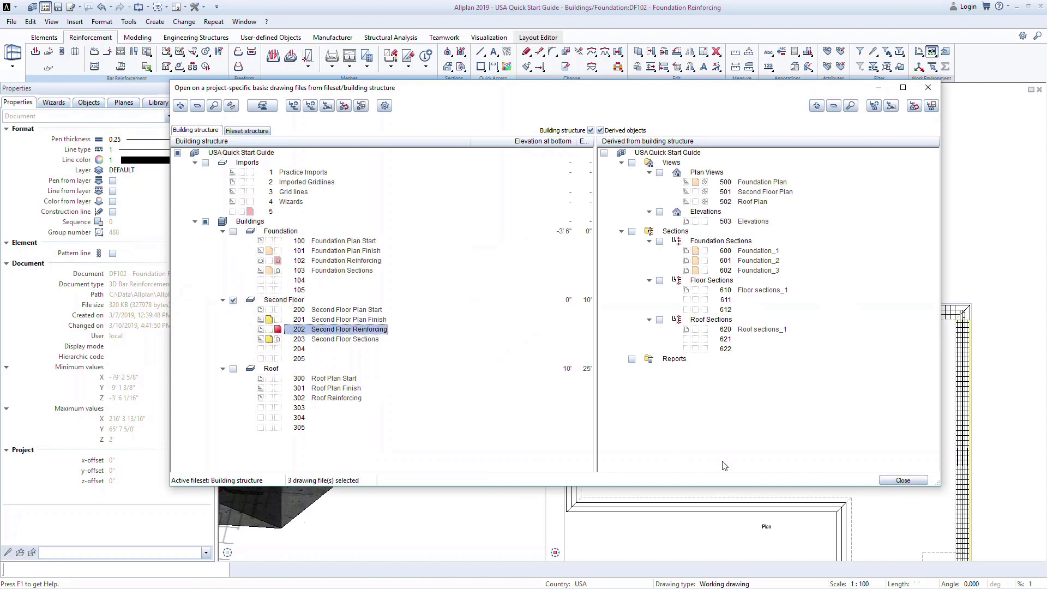
click(890, 482)
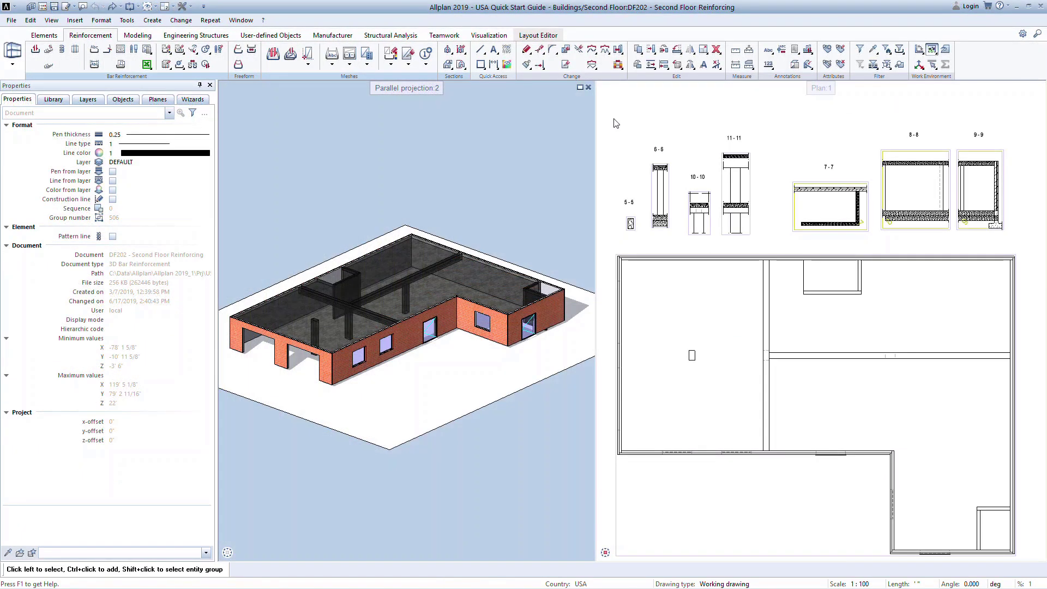
click(588, 87)
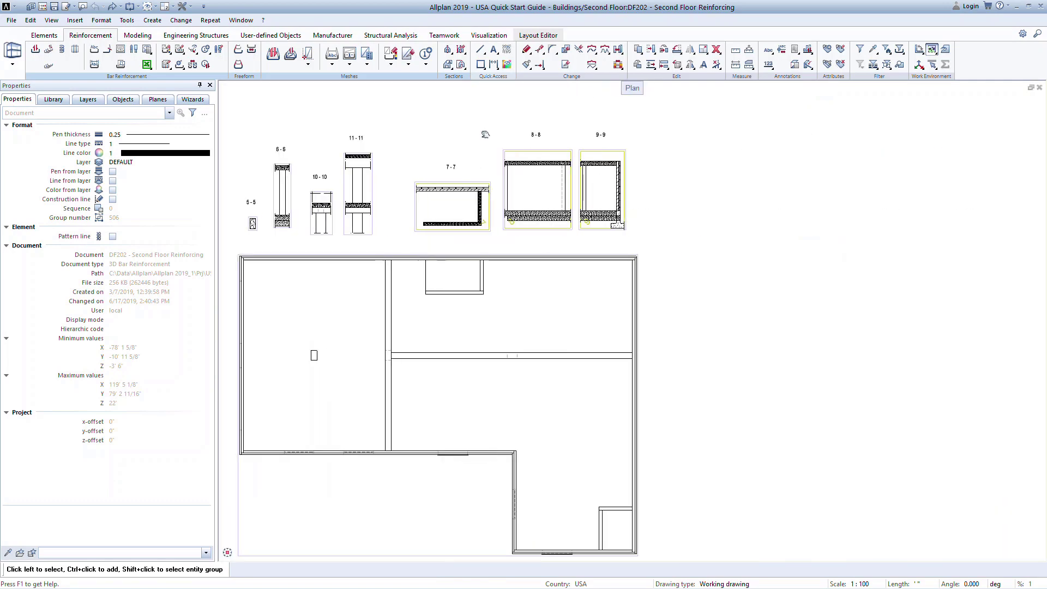
scroll(406, 239, up, 5)
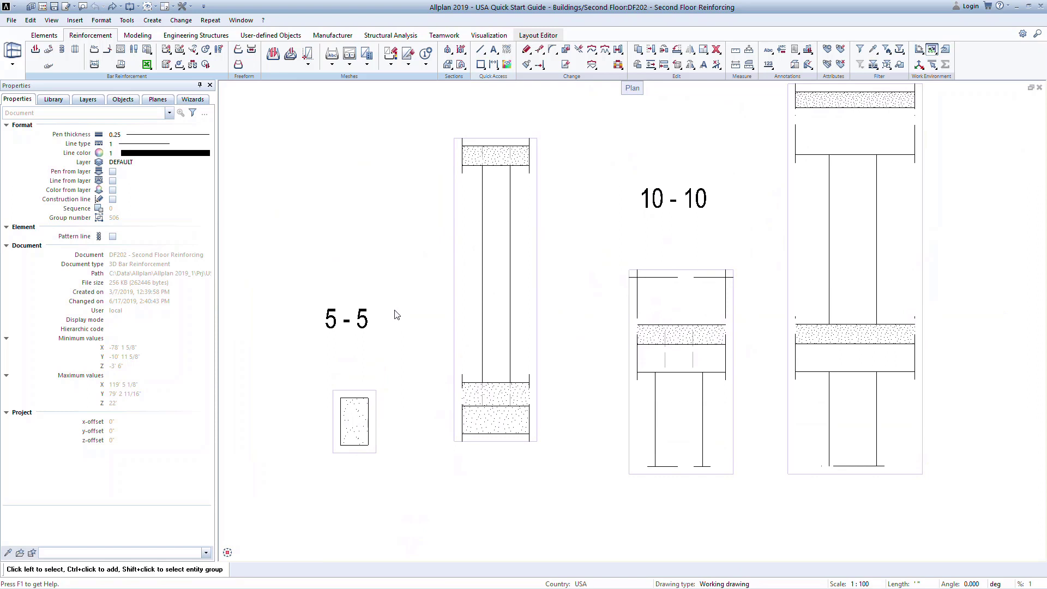
Place a closed #4 stirrup in the column of section 5-5.
click(36, 50)
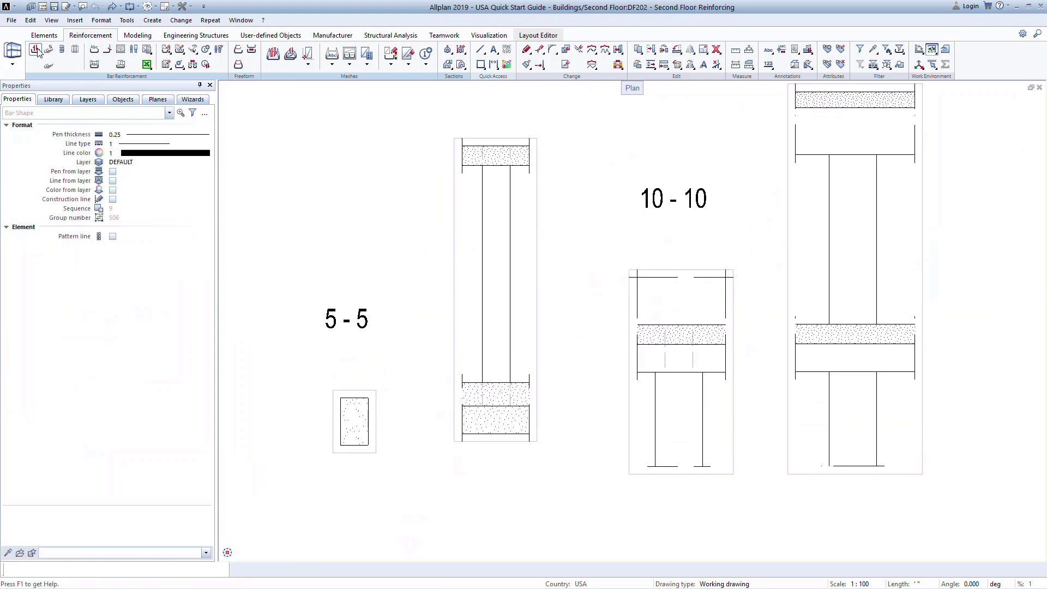
click(170, 113)
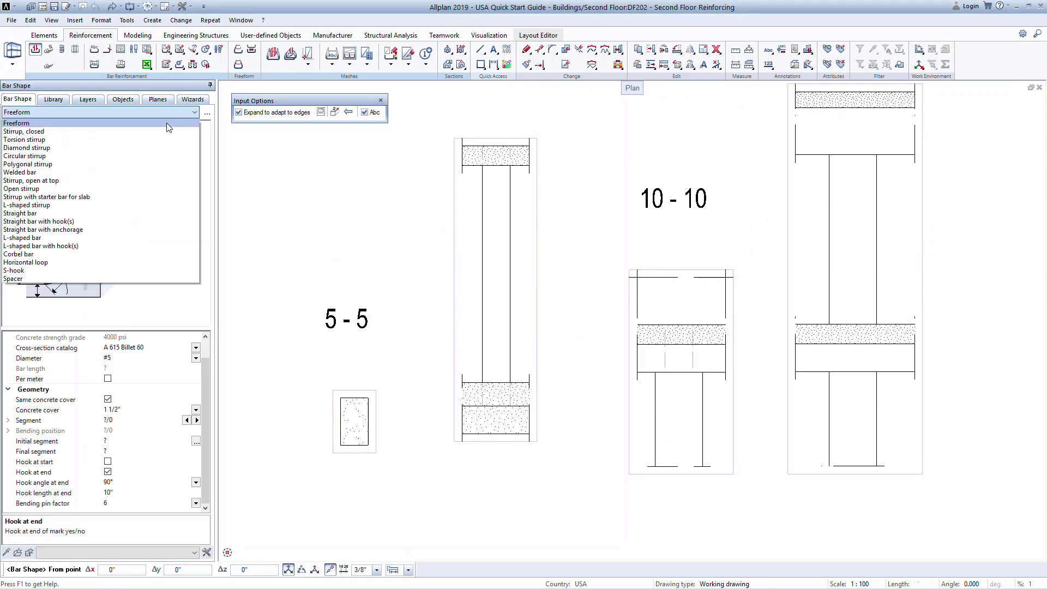
click(167, 132)
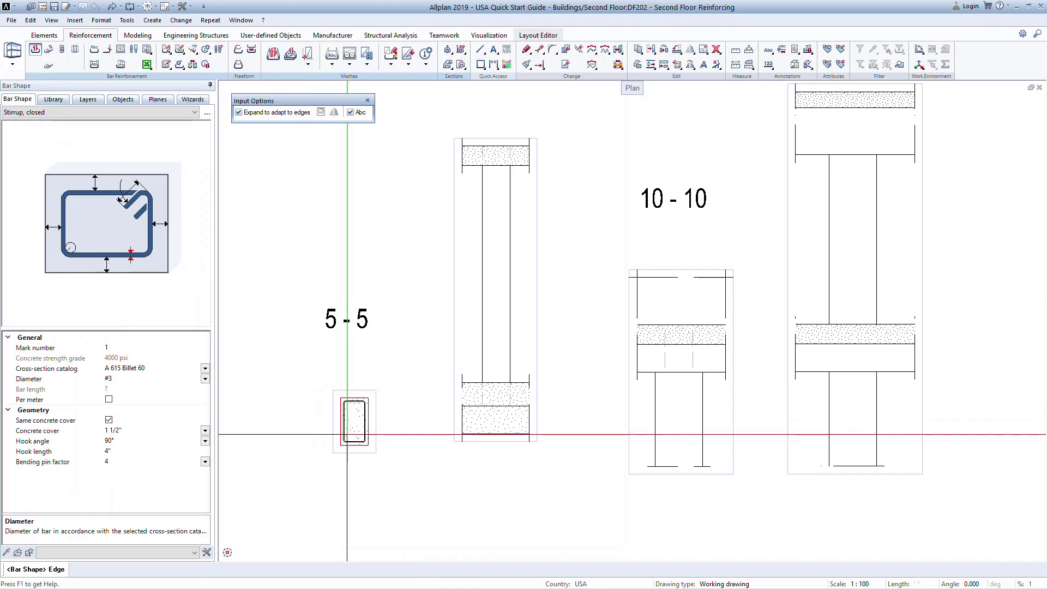
click(347, 435)
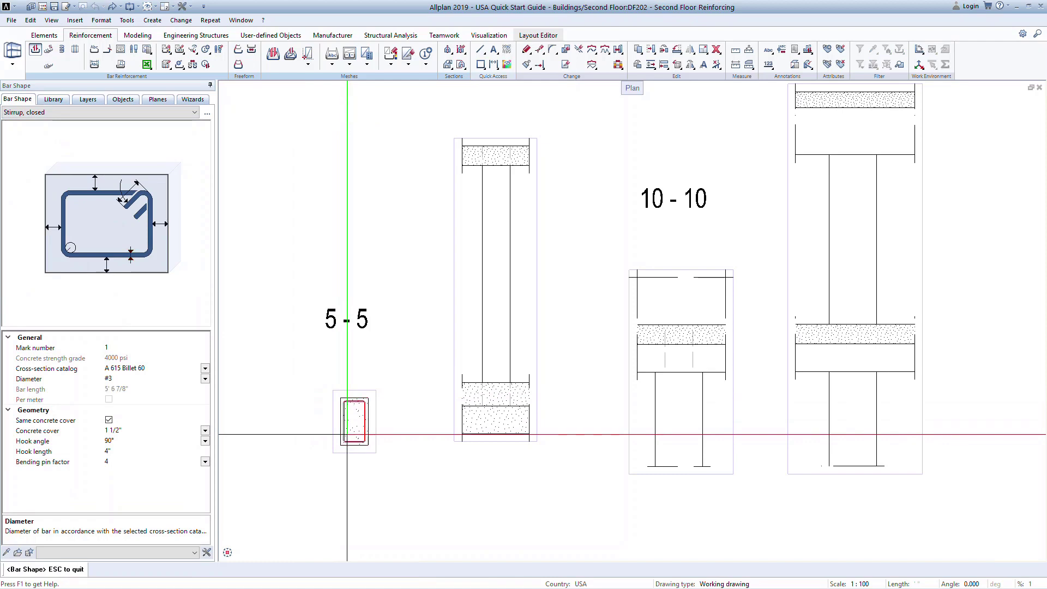
click(205, 378)
click(197, 399)
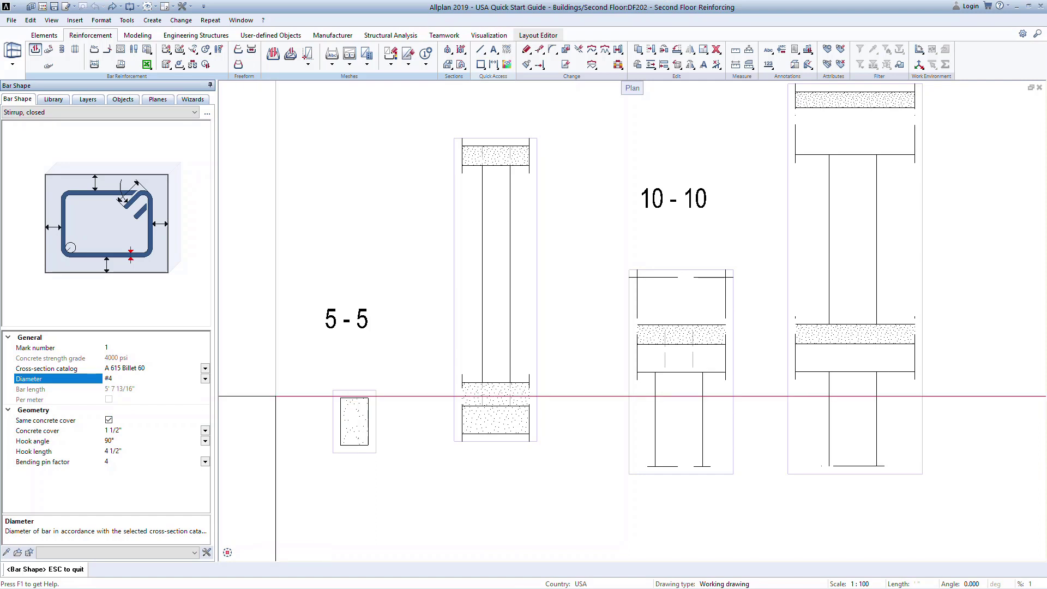
click(275, 396)
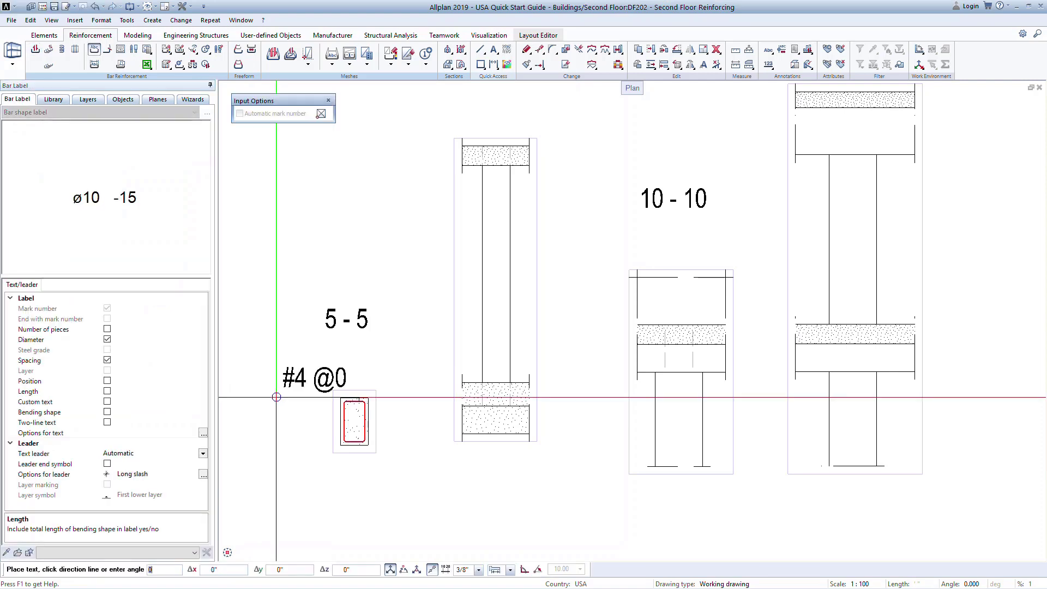
Distribute four #4 stirrups at 4" spacing near the column base in the elevation.
key(Escape)
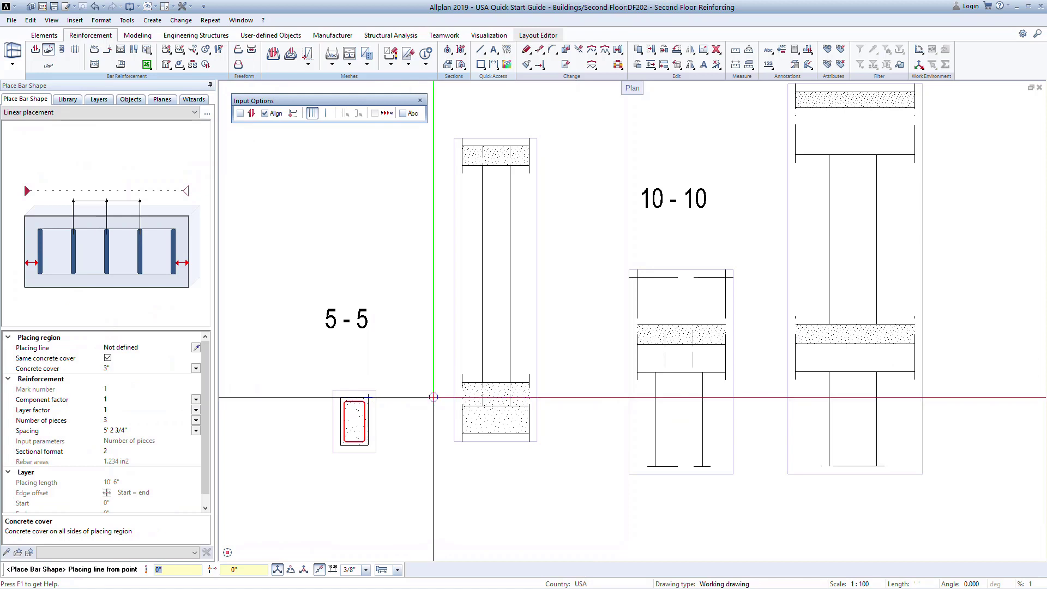
click(482, 406)
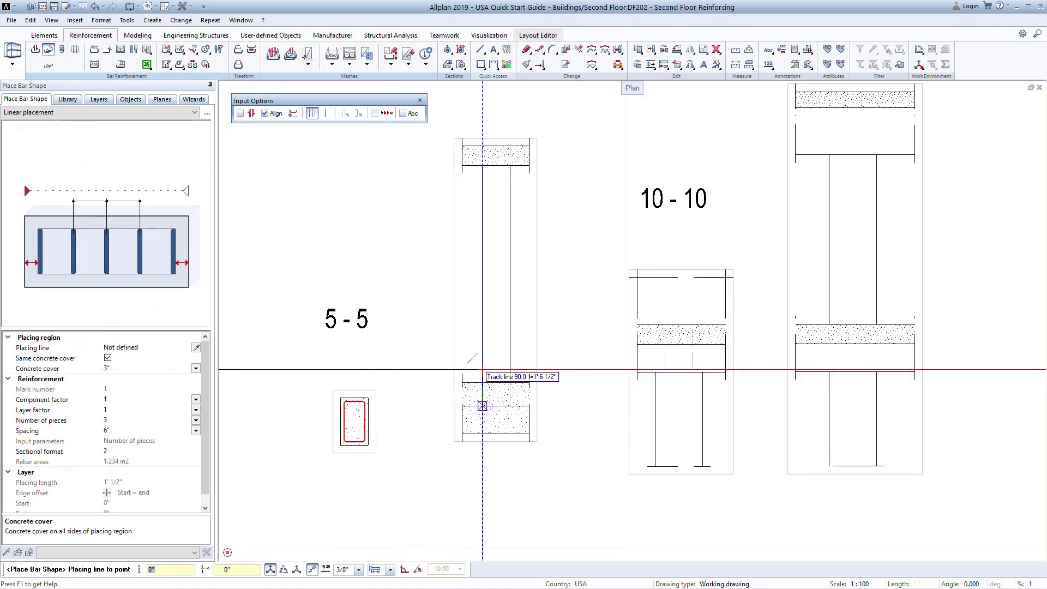
click(482, 371)
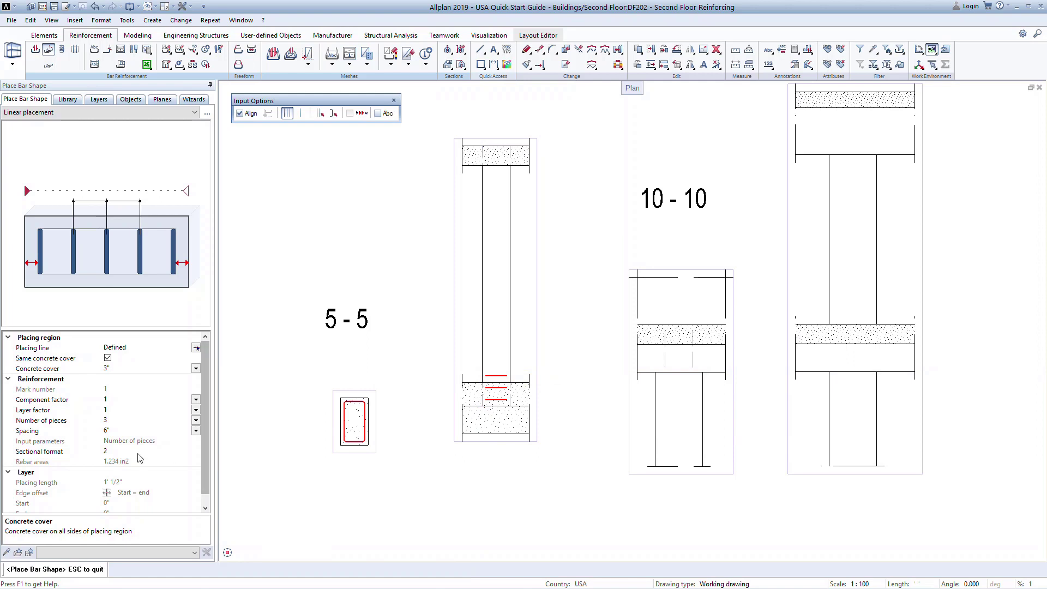
click(127, 420)
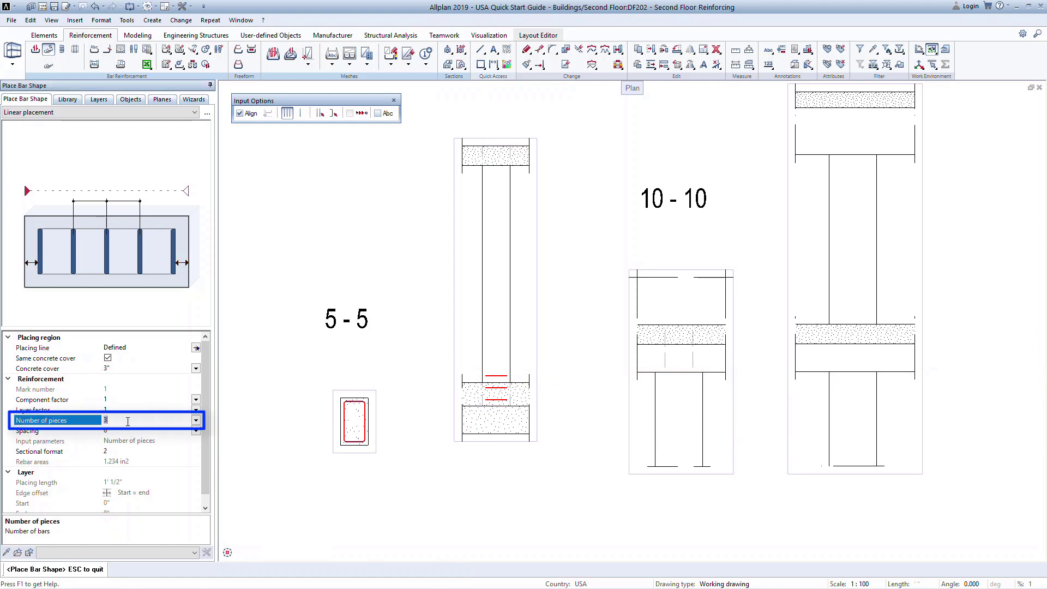
text(4)
key(Return)
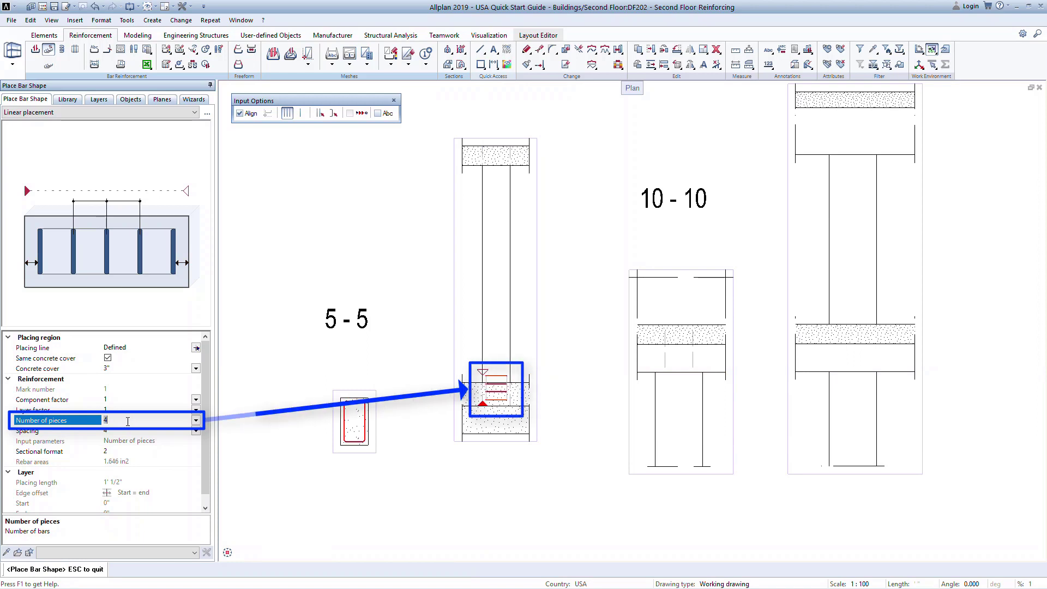
key(Return)
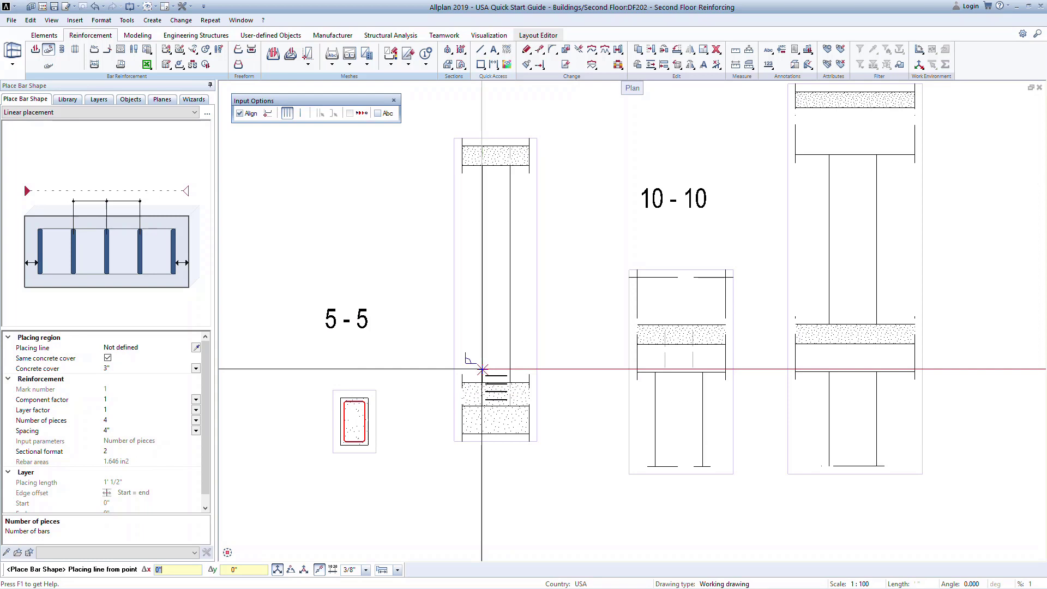
Place the middle stirrups along an 8' placing length at 18" spacing.
click(482, 369)
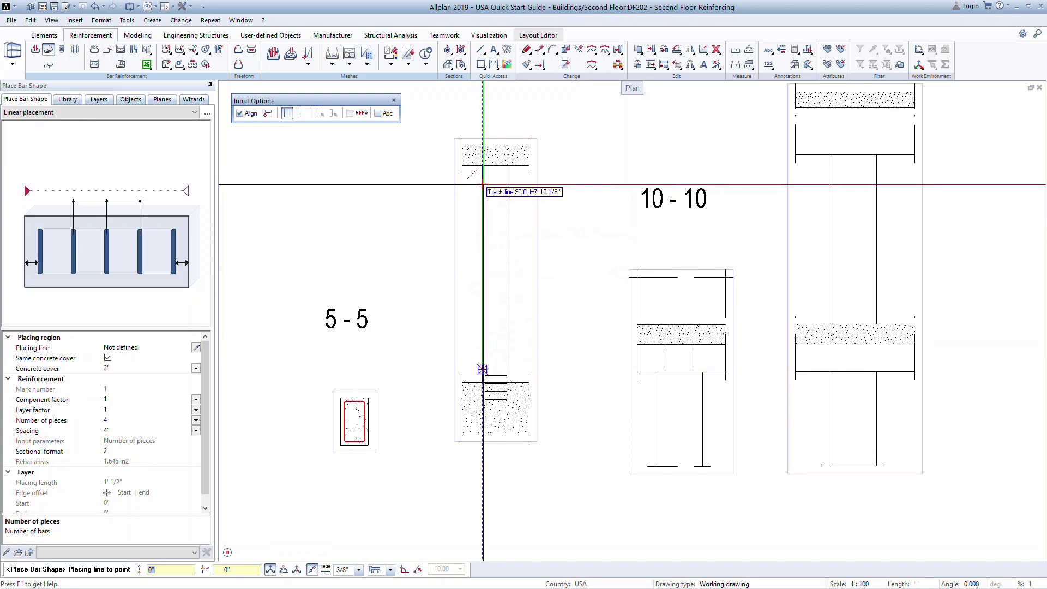
text(8)
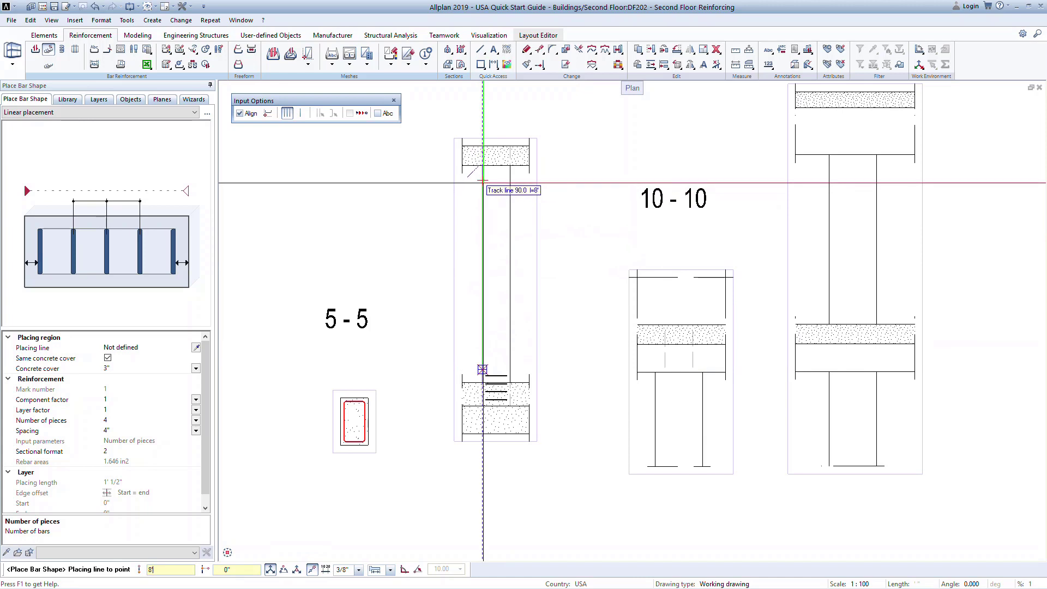
key(Return)
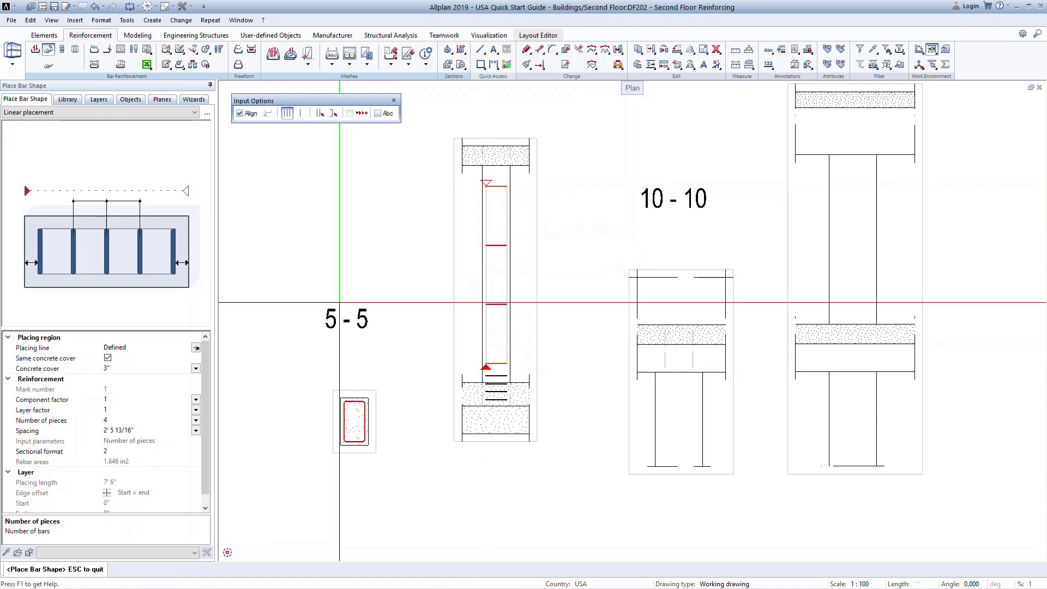
click(143, 430)
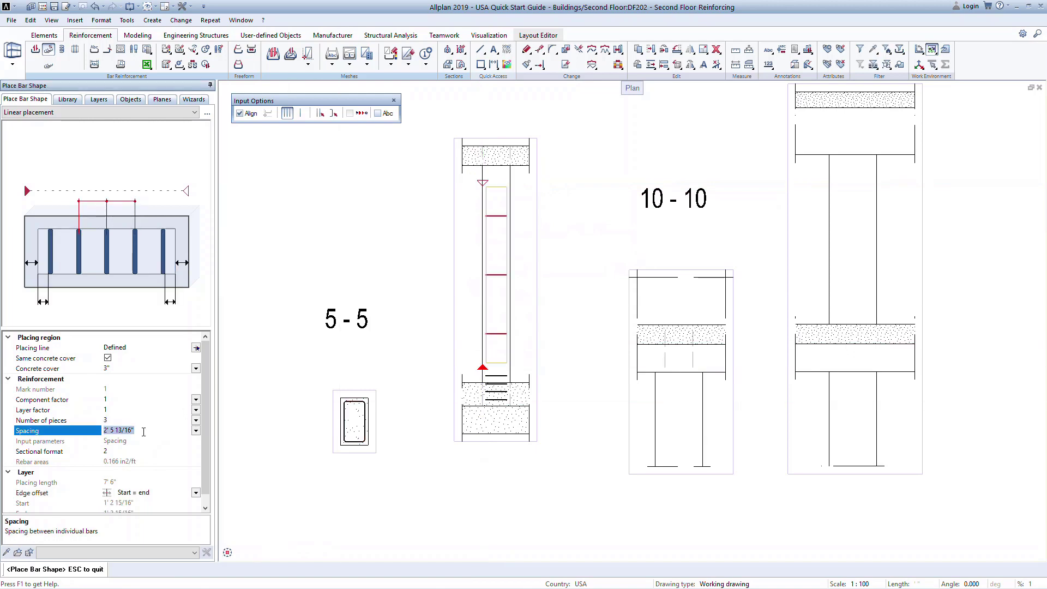
text(18")
key(Return)
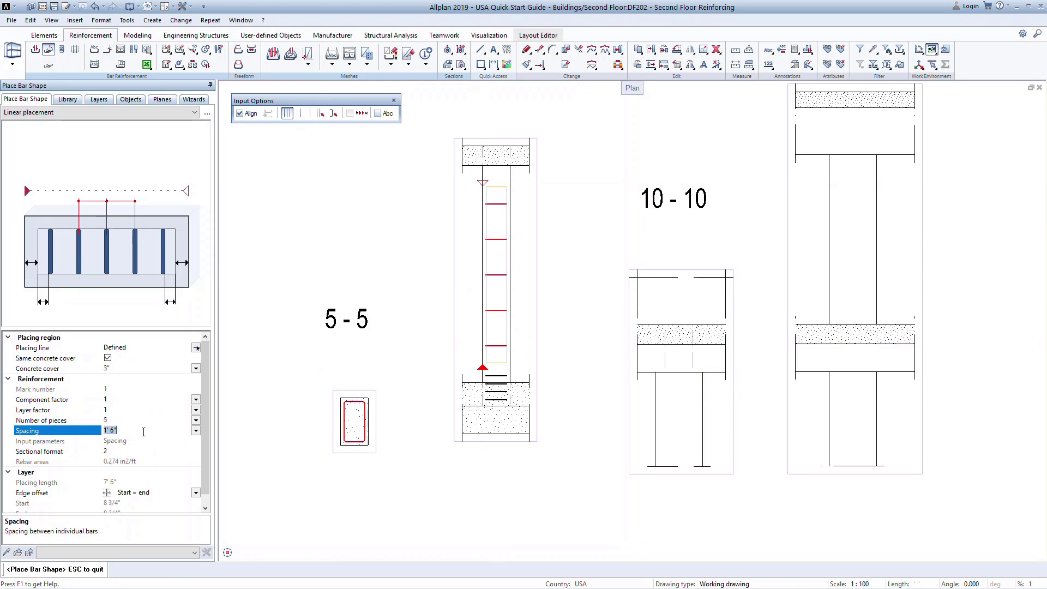
key(Escape)
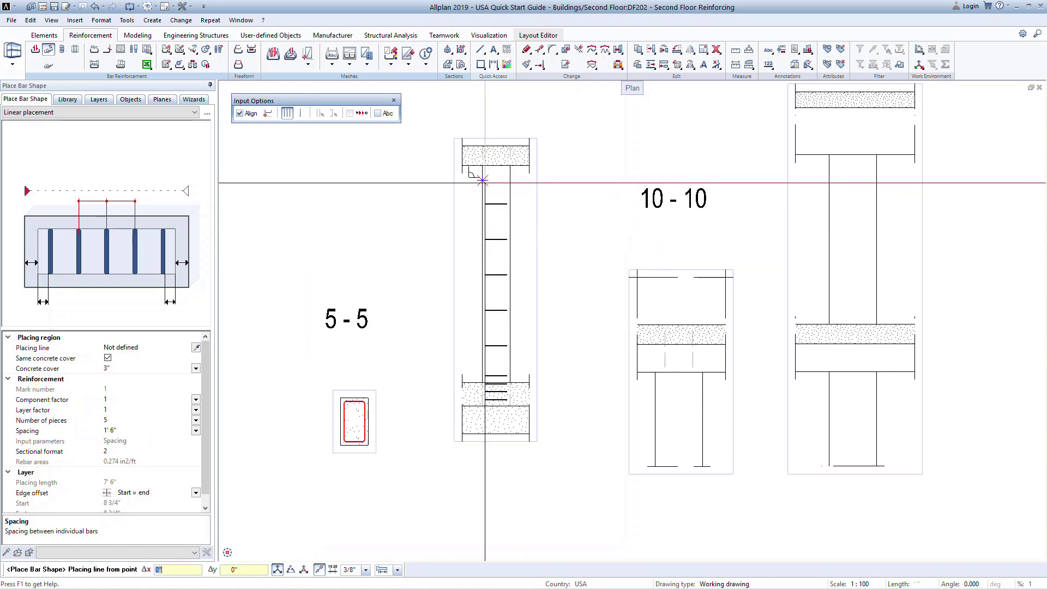
Add three closely spaced stirrups (5 1/2" spacing) near the column top.
click(485, 163)
click(483, 151)
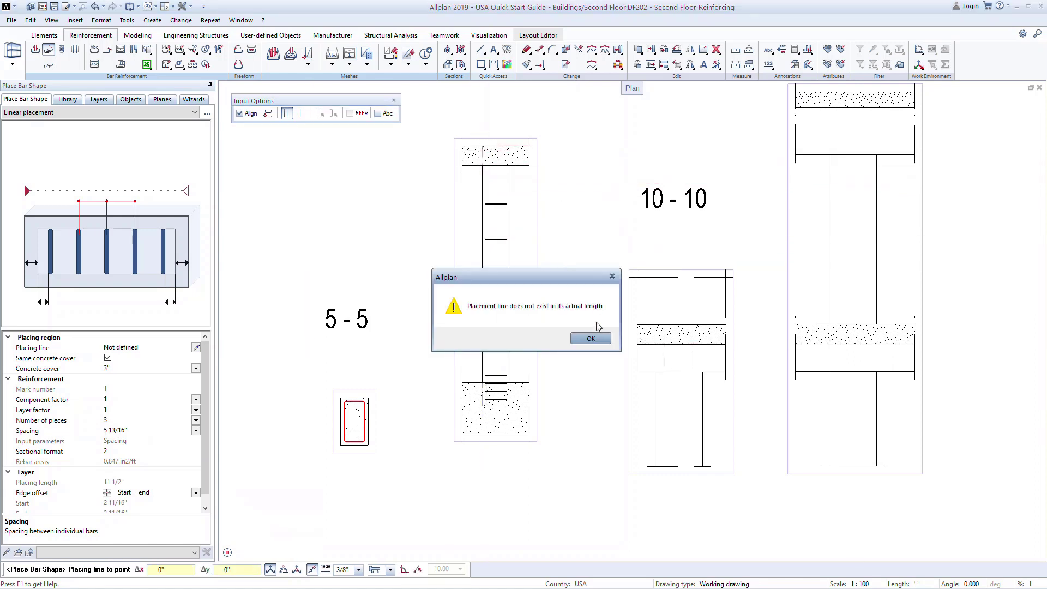
click(590, 338)
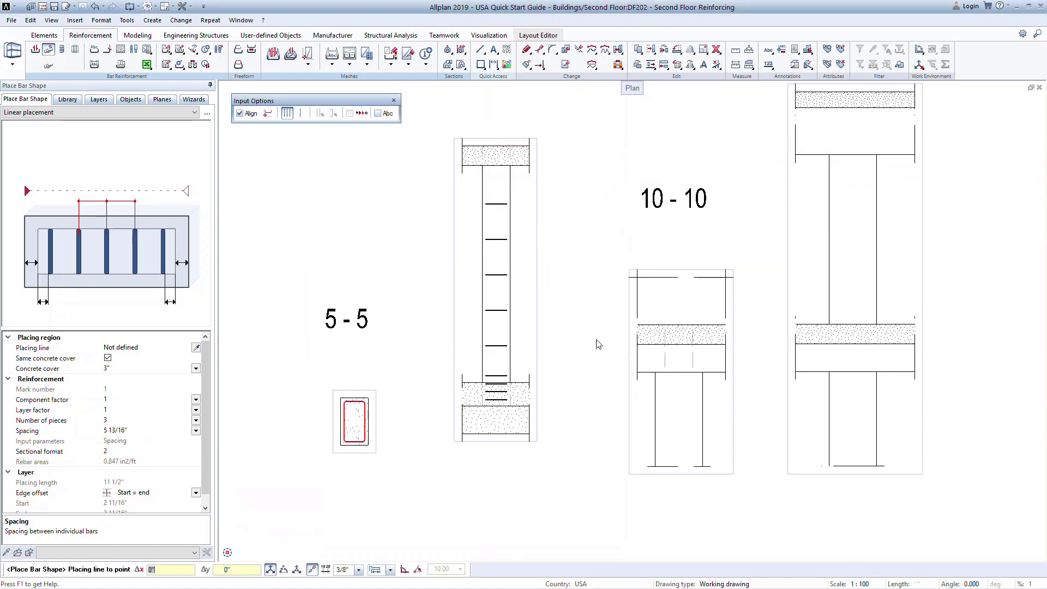
click(469, 135)
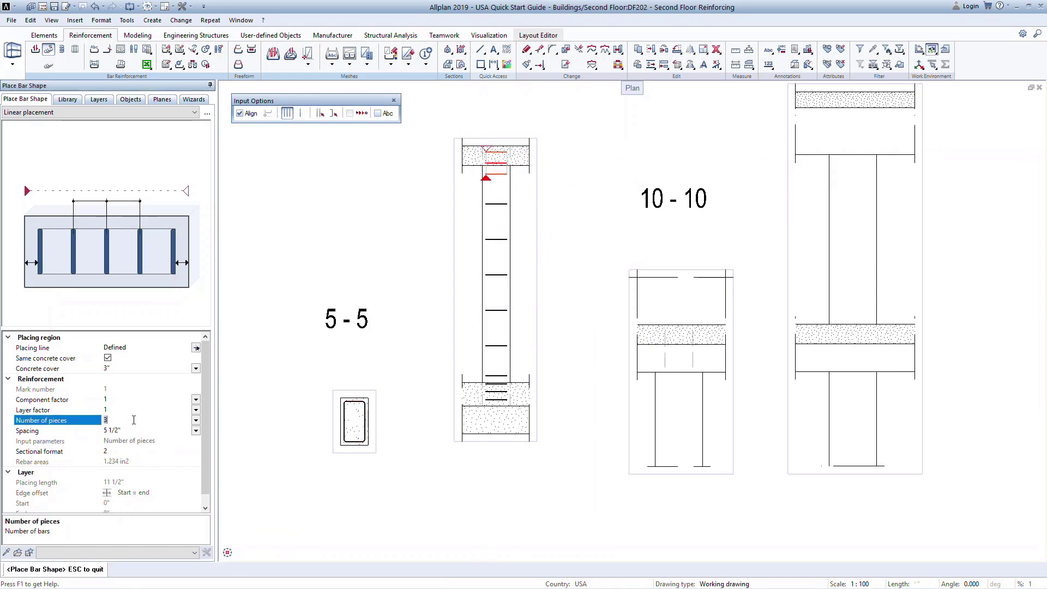
key(Escape)
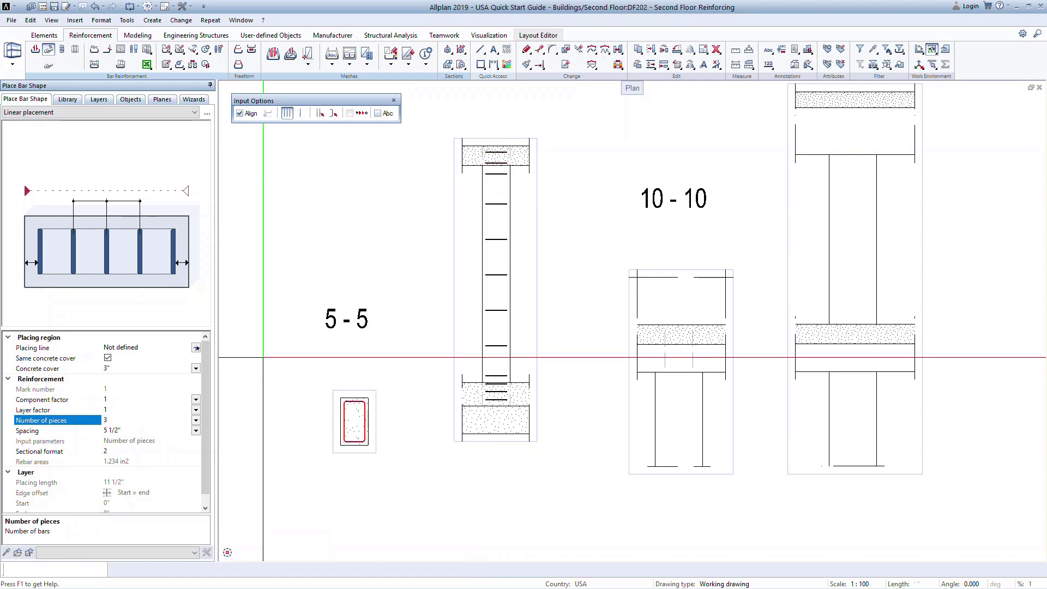
Draw a Freeform bar from the column top down to its bottom corner.
key(Escape)
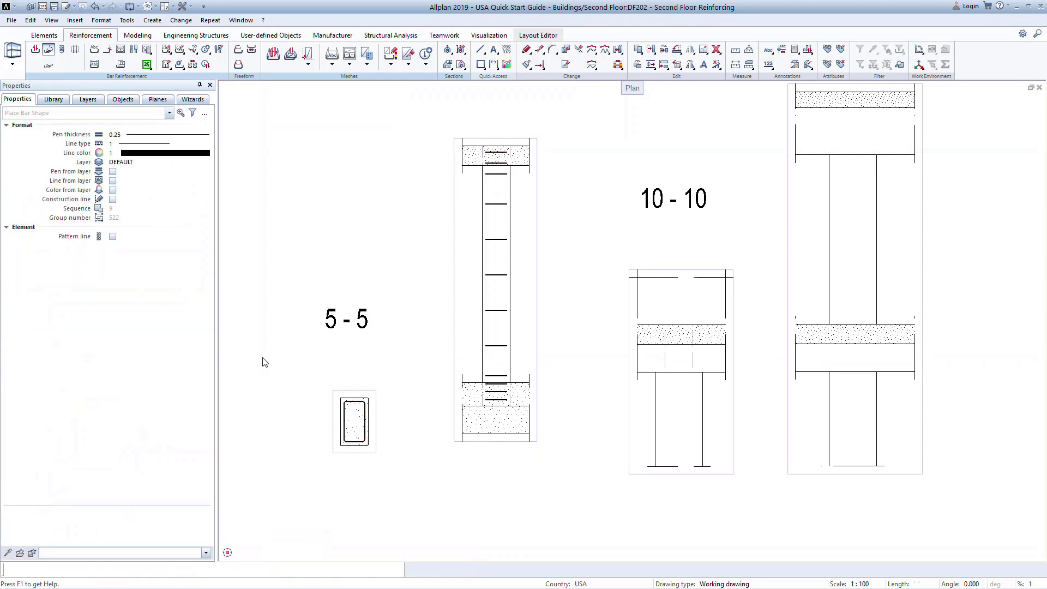
key(Return)
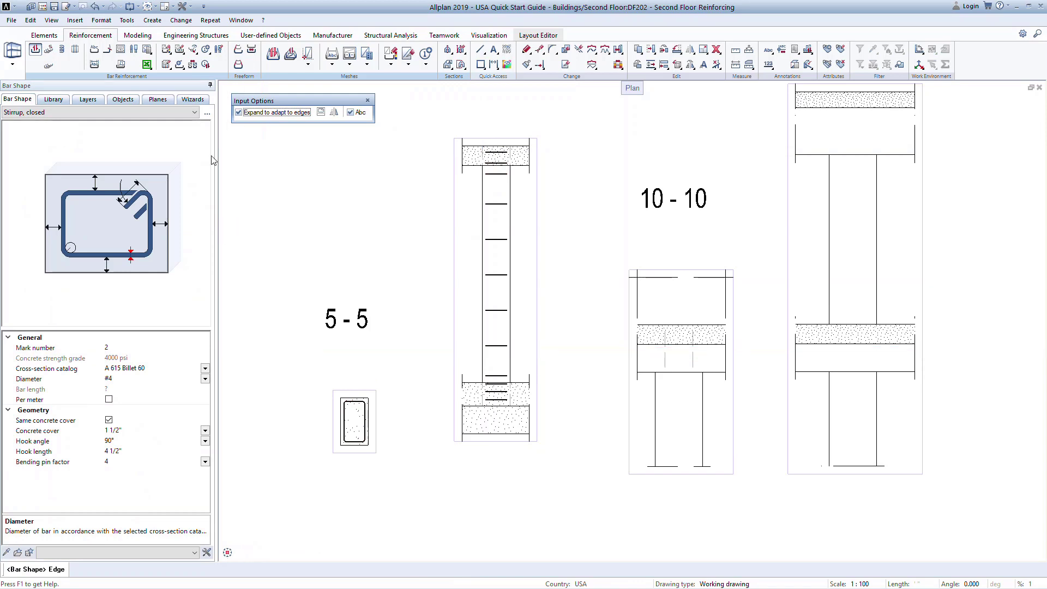
click(185, 113)
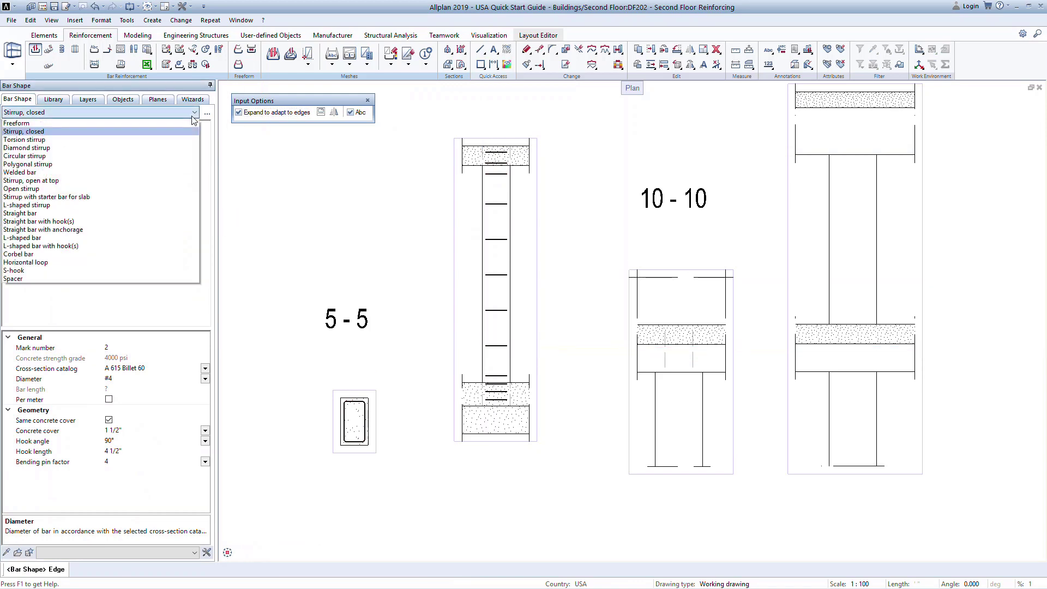
click(188, 128)
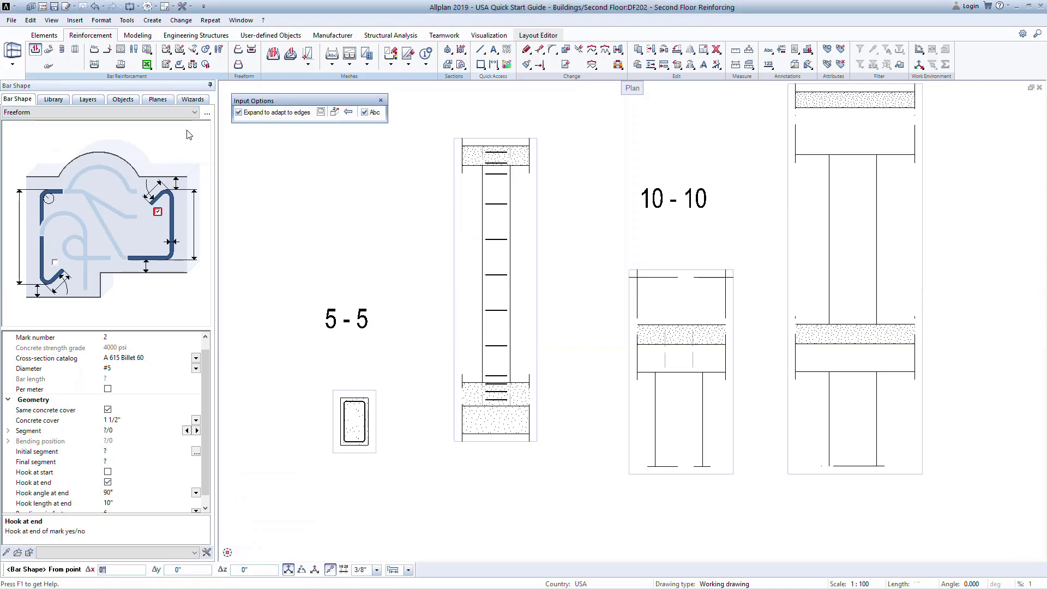
scroll(209, 376, down, 1)
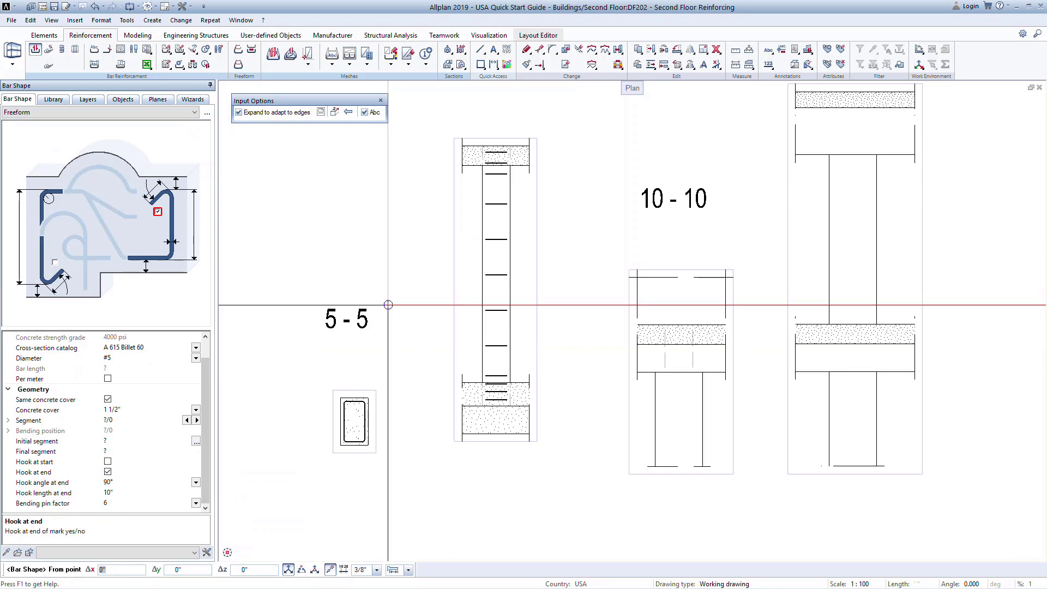
click(483, 145)
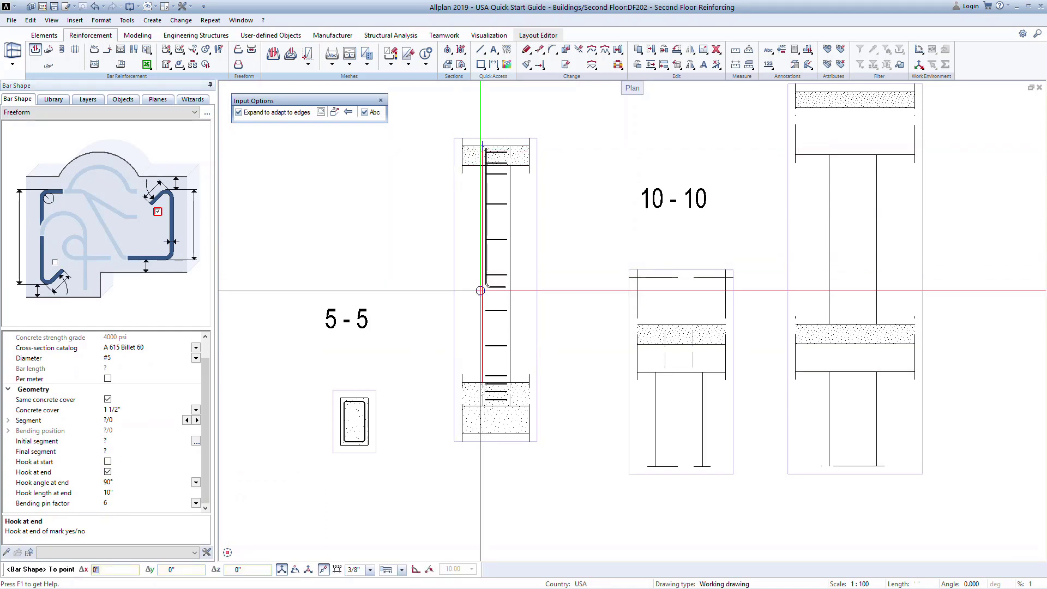
click(483, 434)
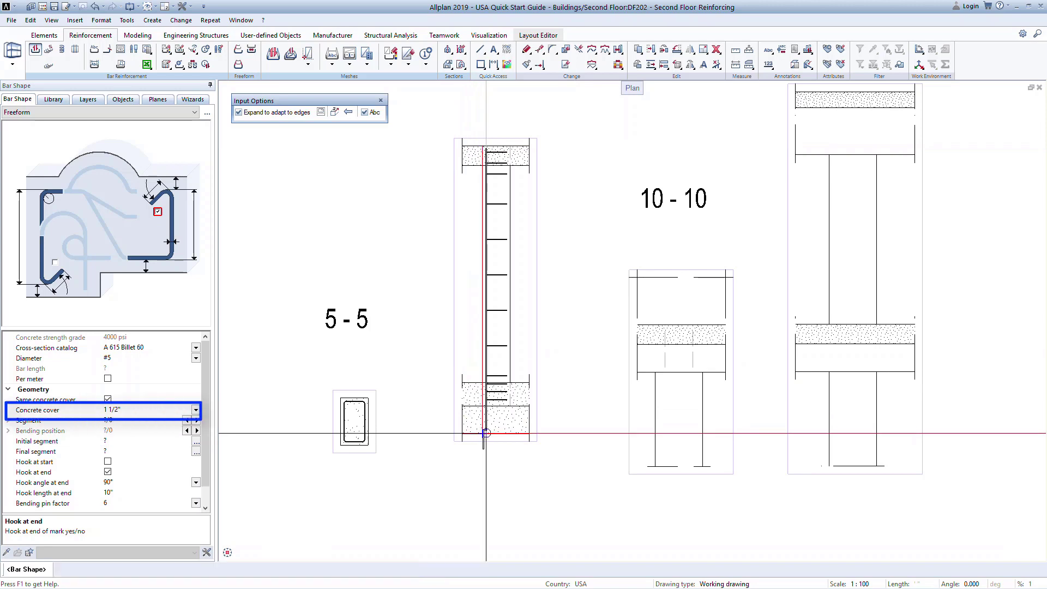
key(Escape)
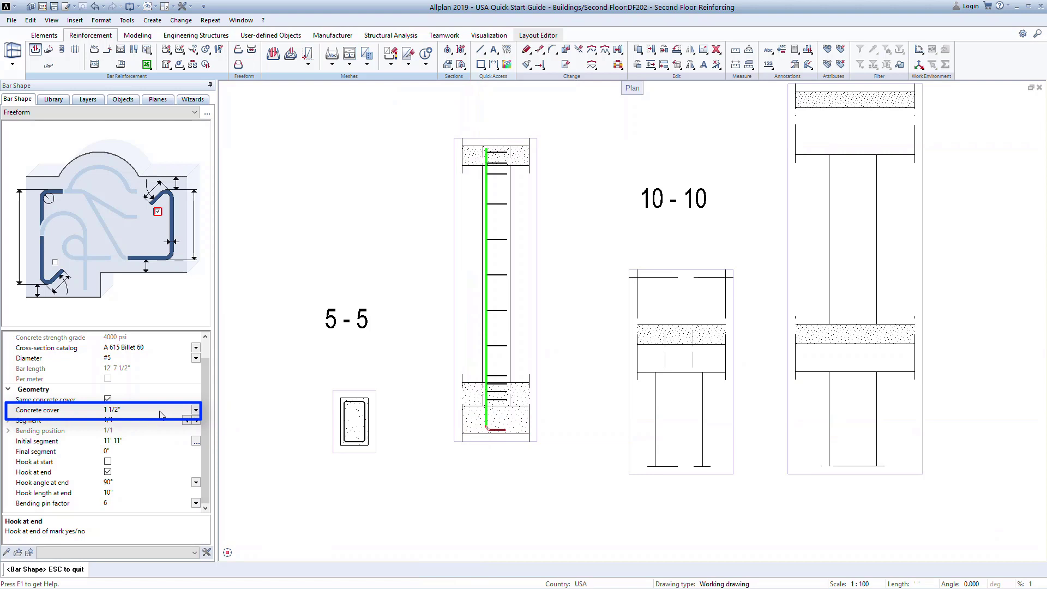
Give the #5 bar 2" concrete cover and a -90° end hook.
click(184, 414)
text(2)
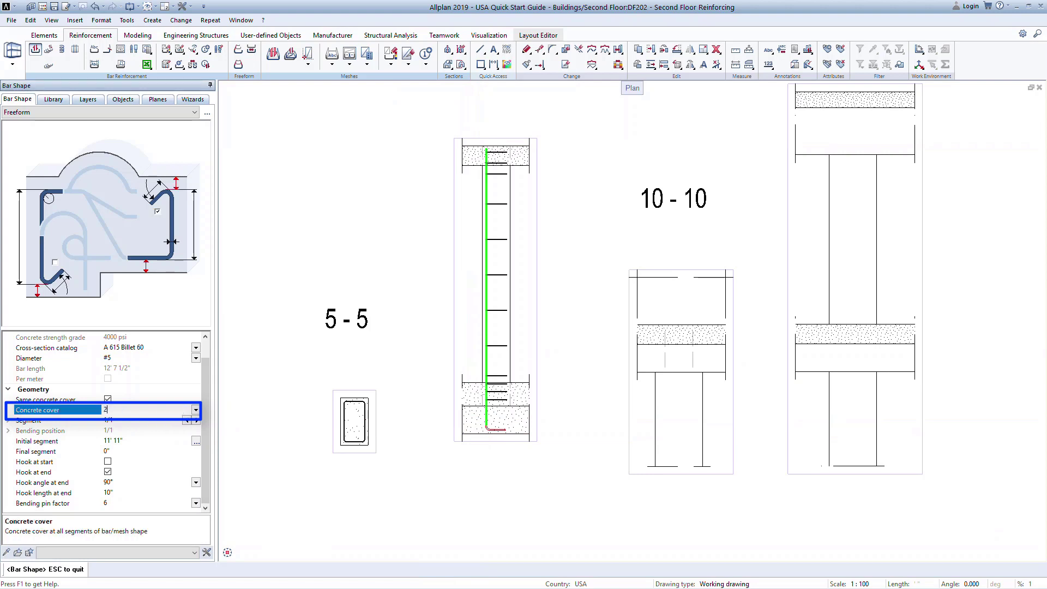
key(Return)
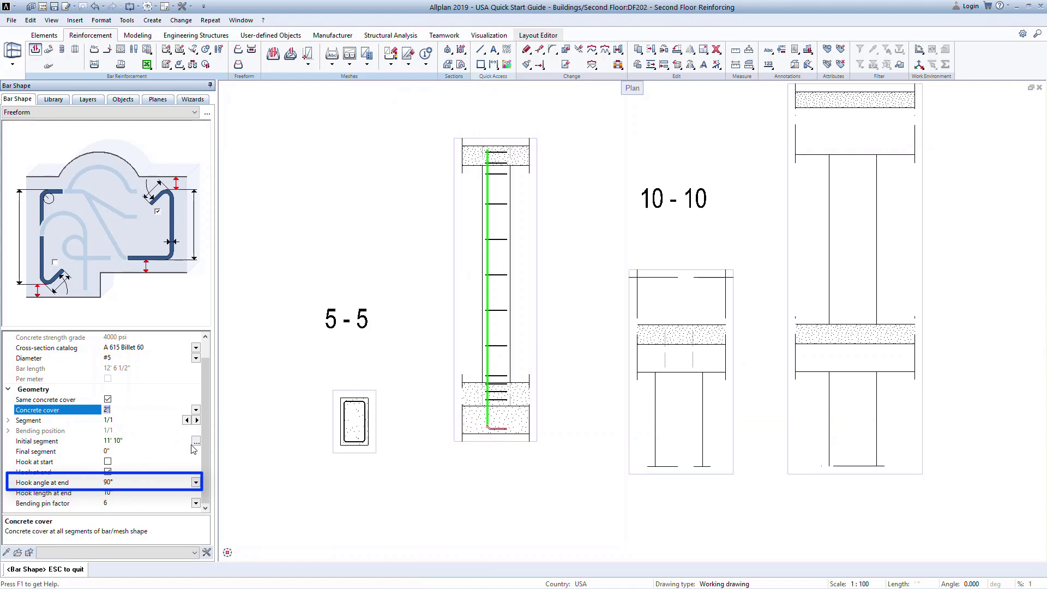
click(195, 481)
click(166, 506)
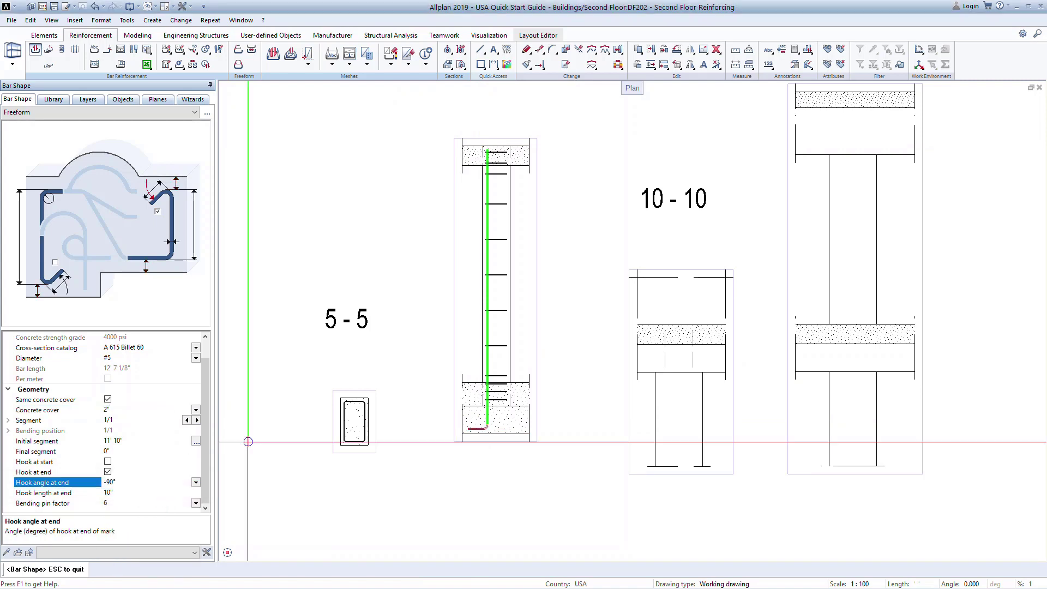
key(Escape)
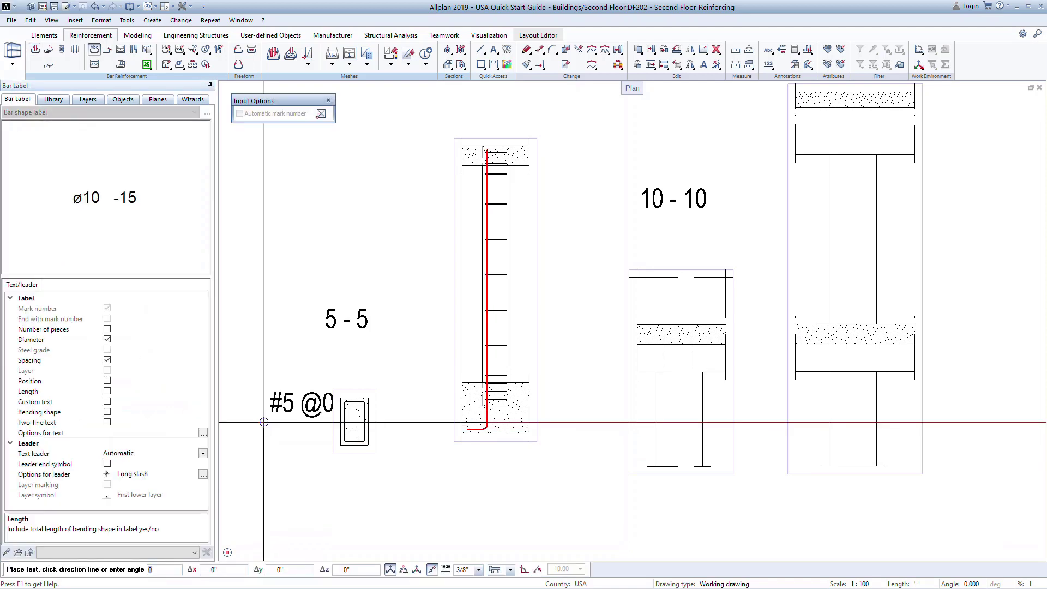
Place three #5 bars at 8 11/16" spacing along section 5-5's left face.
key(Escape)
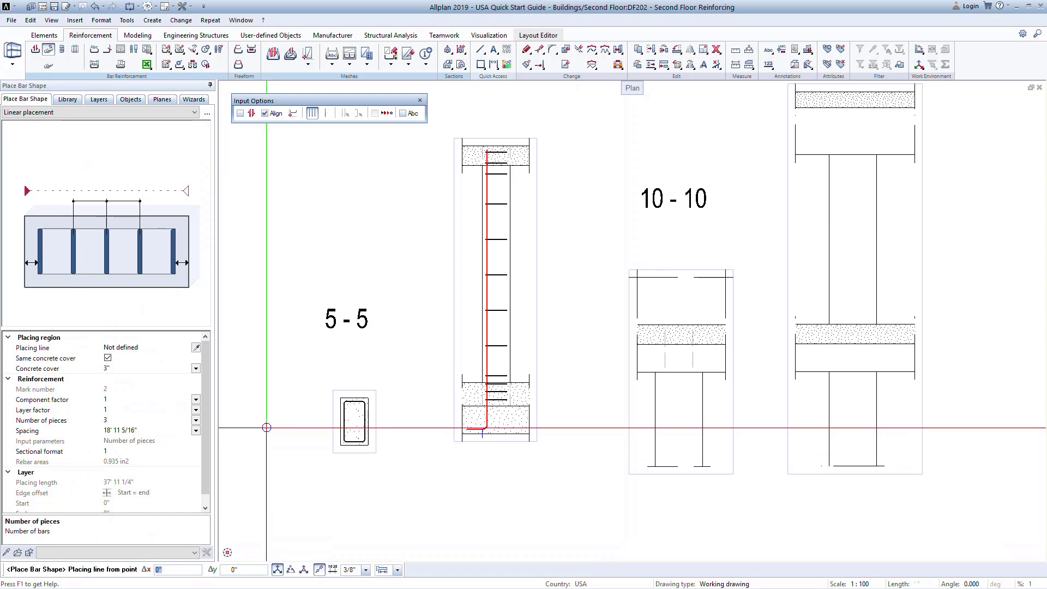
click(340, 445)
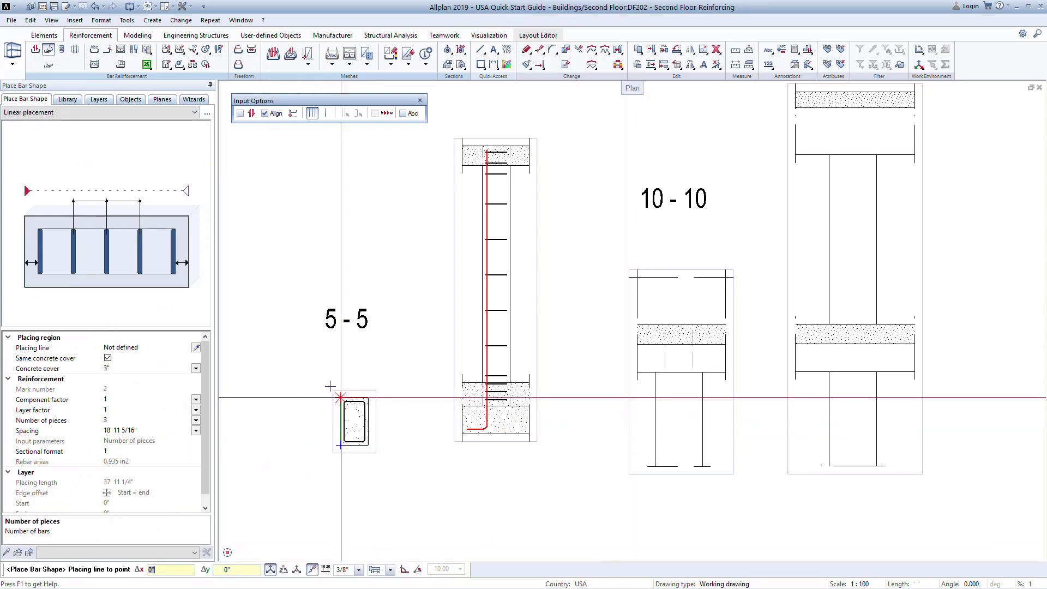
click(341, 398)
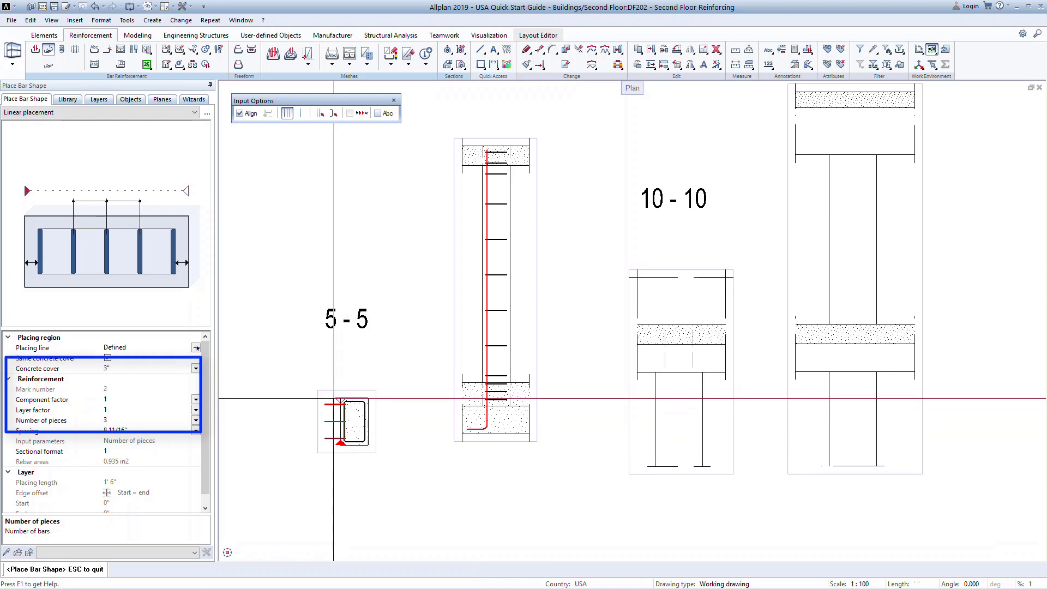
key(Escape)
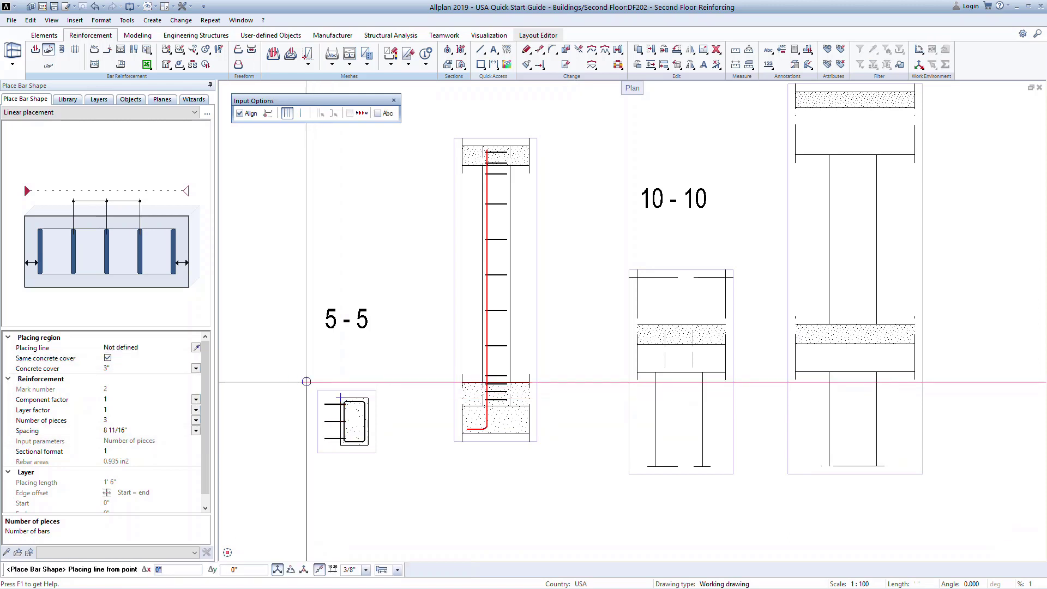
key(Escape)
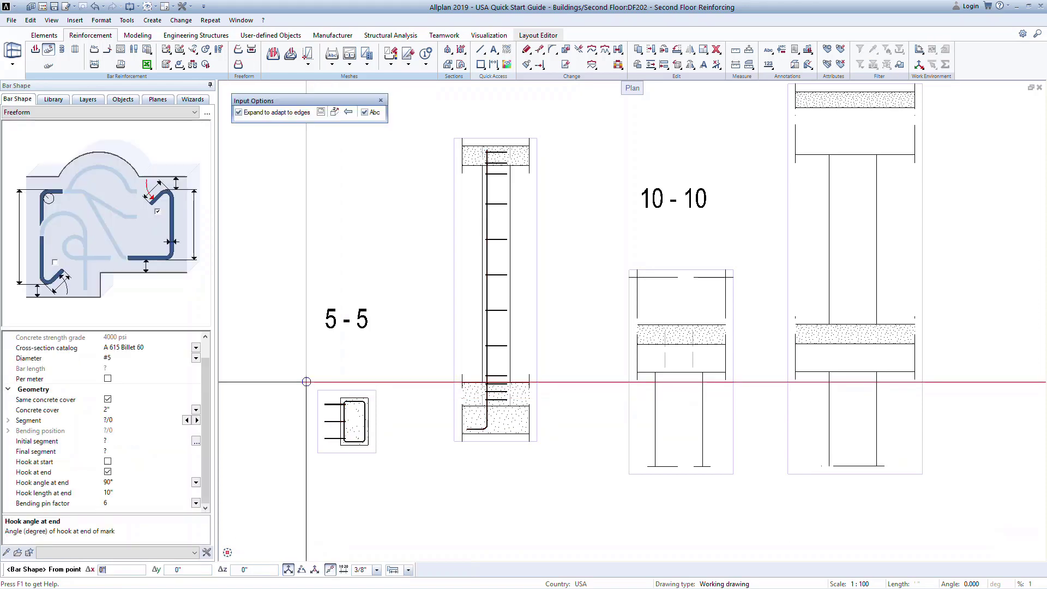
Mirror-copy the left-face #5 bars about a vertical axis through the column centre.
key(Escape)
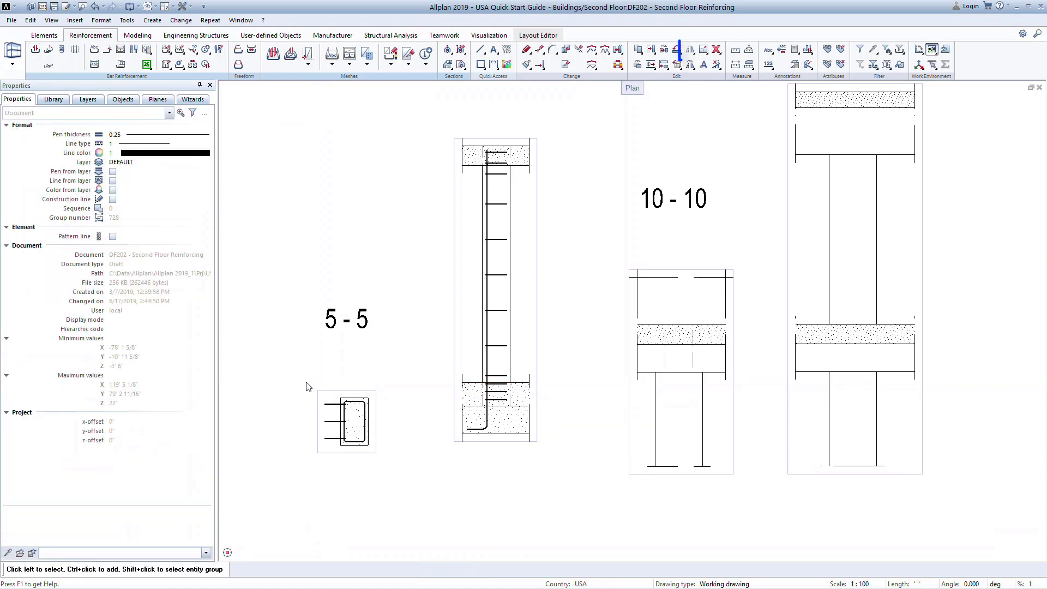
click(691, 51)
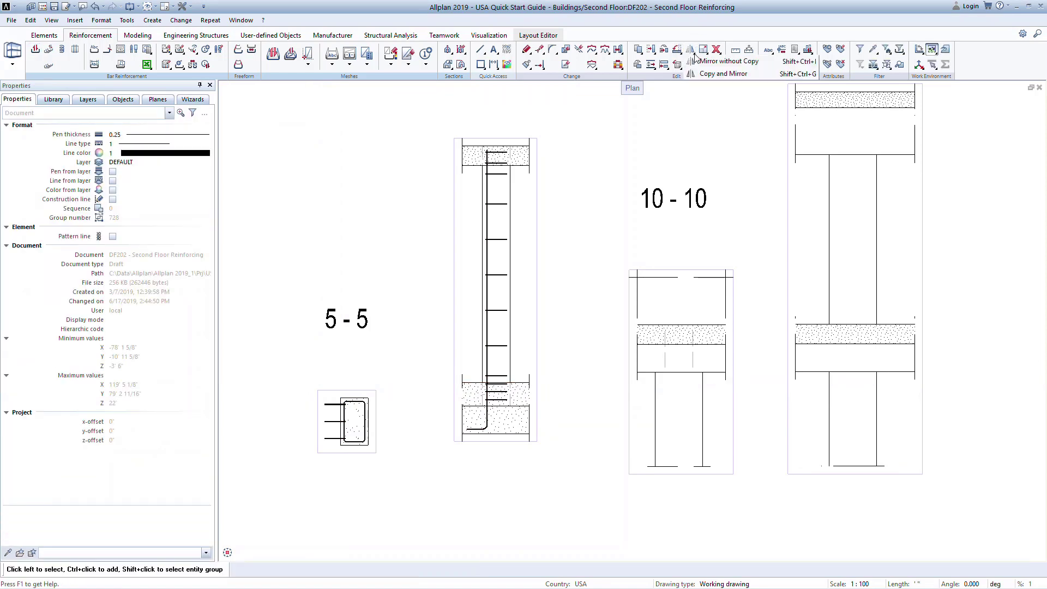
click(714, 74)
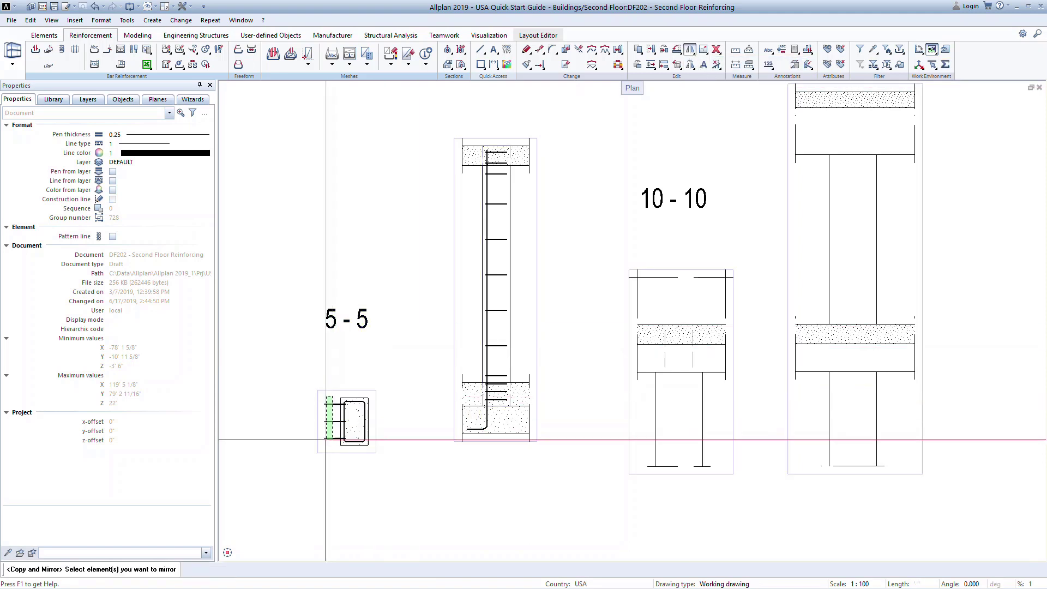
click(329, 404)
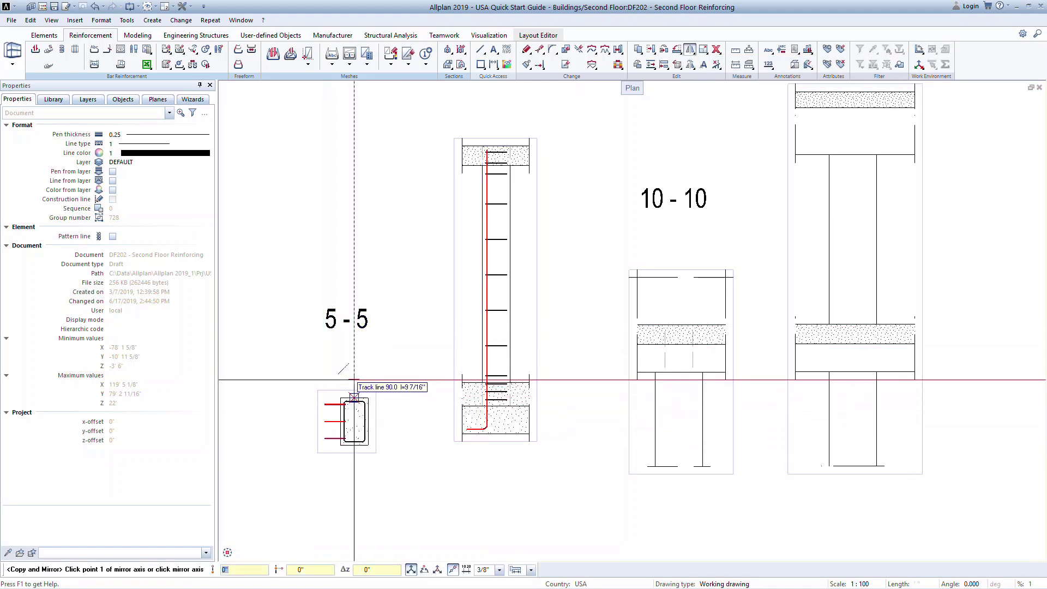
click(354, 396)
key(Escape)
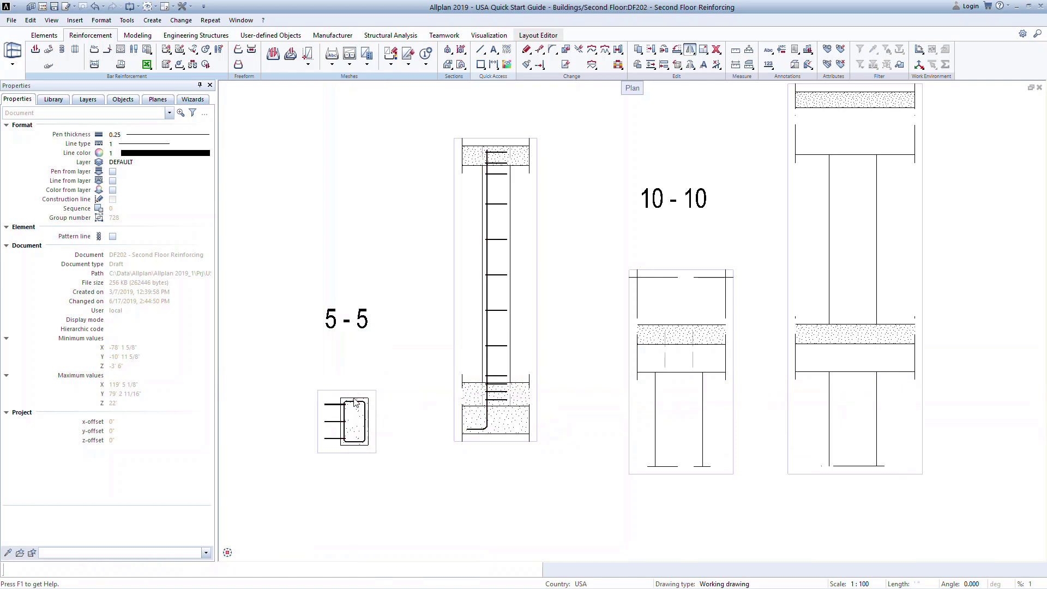
click(355, 402)
key(Escape)
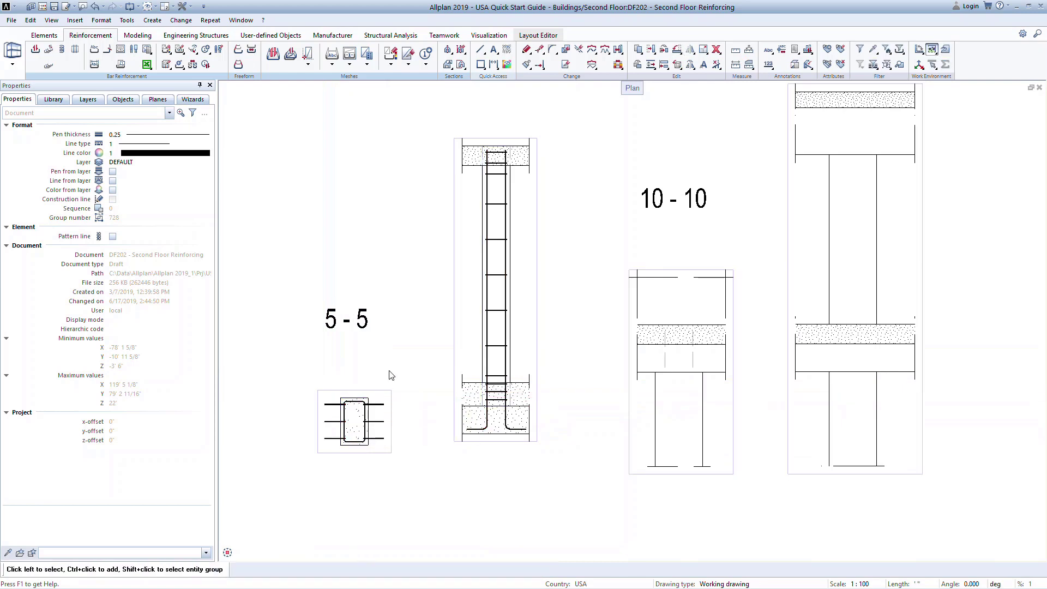
Split the window into 2 viewports and set the left one to Animation display.
click(172, 7)
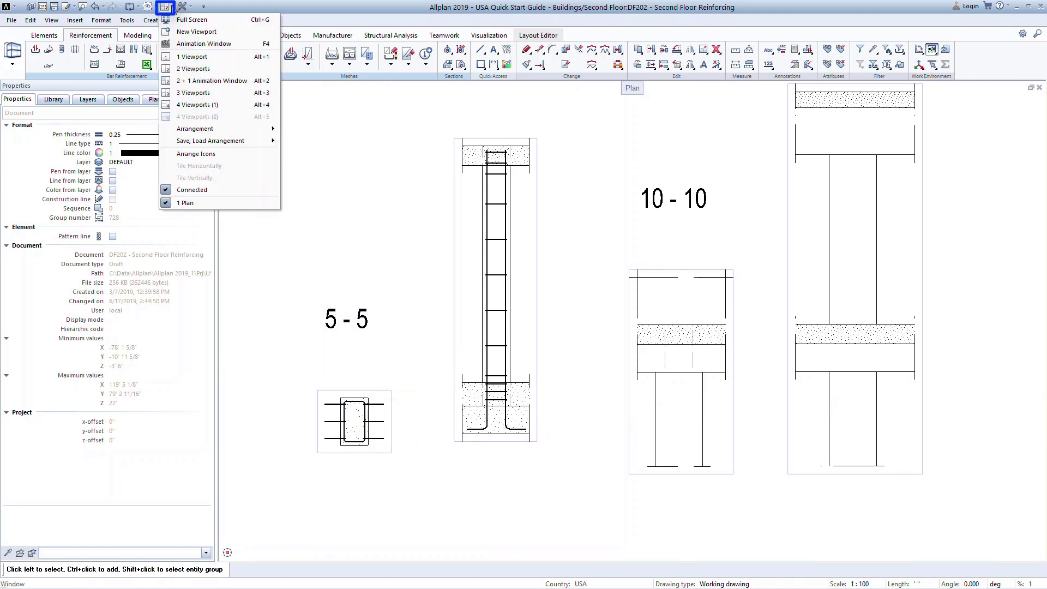
click(186, 68)
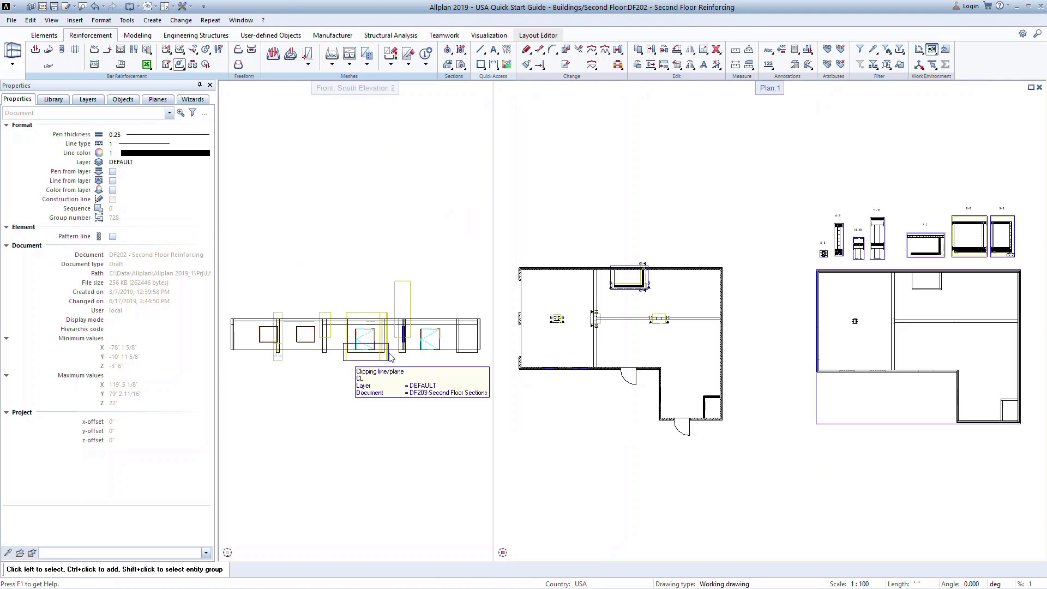
click(485, 552)
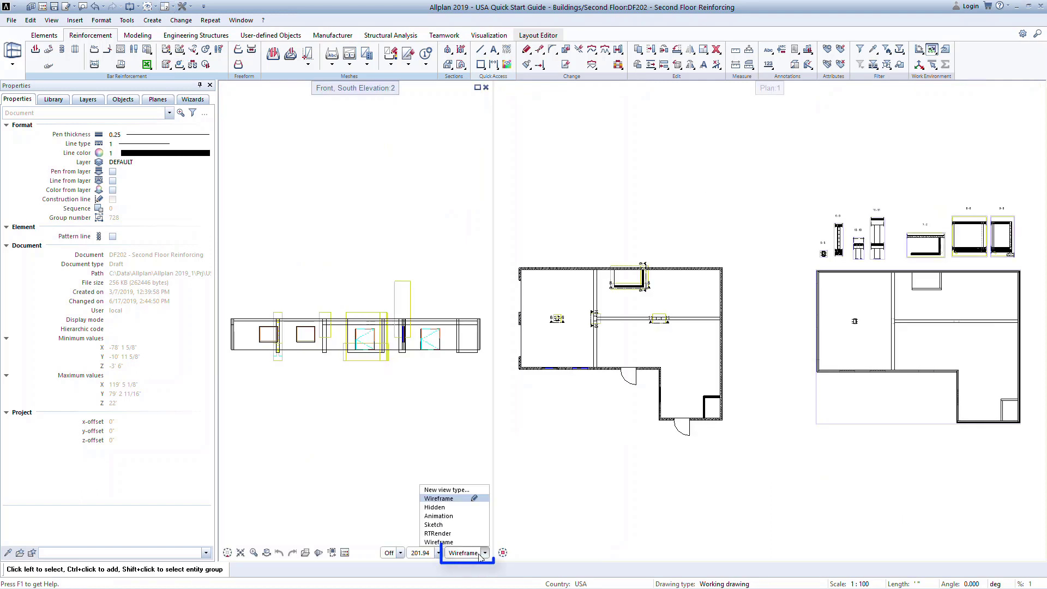
click(441, 522)
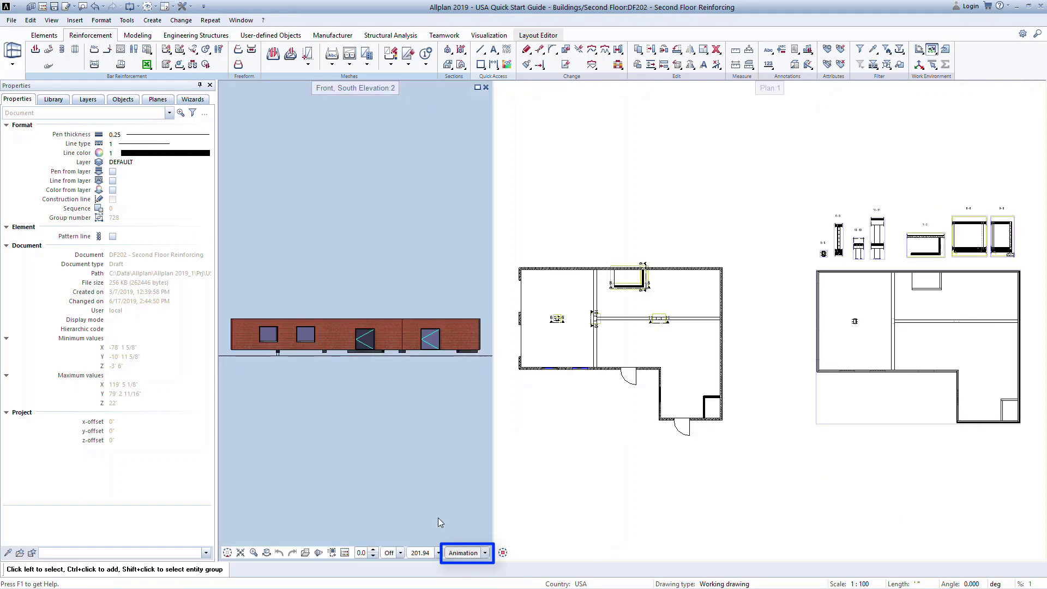
Orbit the left viewport into a 3D view and zoom in on the column.
click(267, 552)
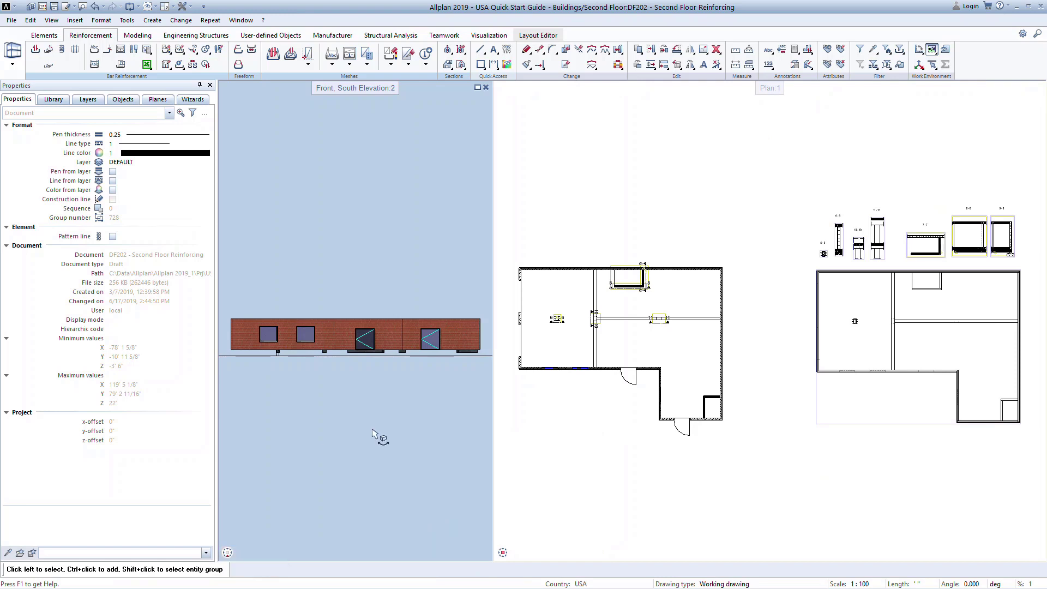
drag(380, 437, 267, 304)
key(Escape)
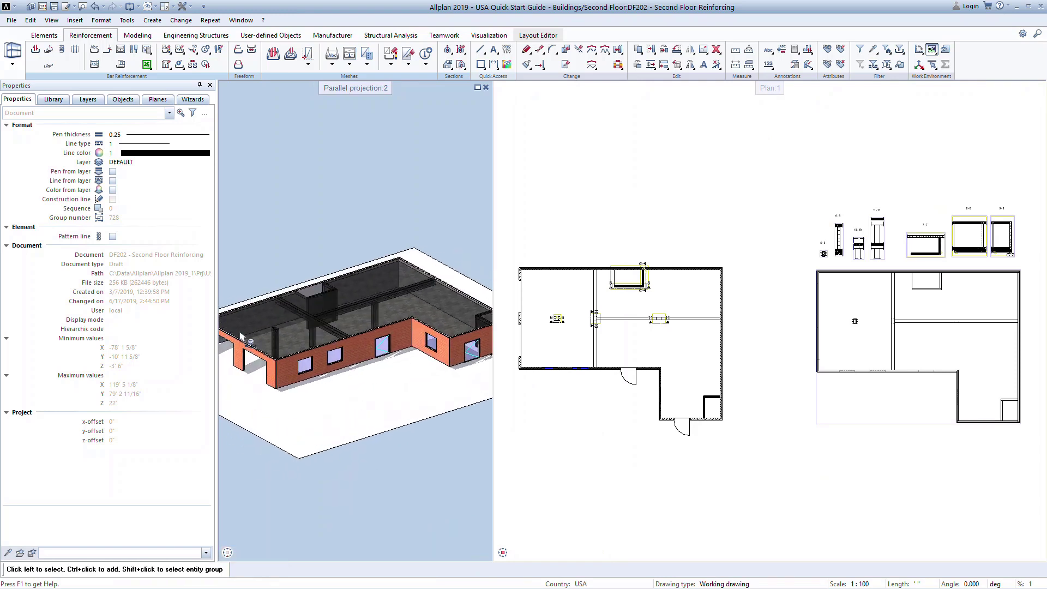
scroll(304, 359, up, 6)
scroll(315, 382, up, 5)
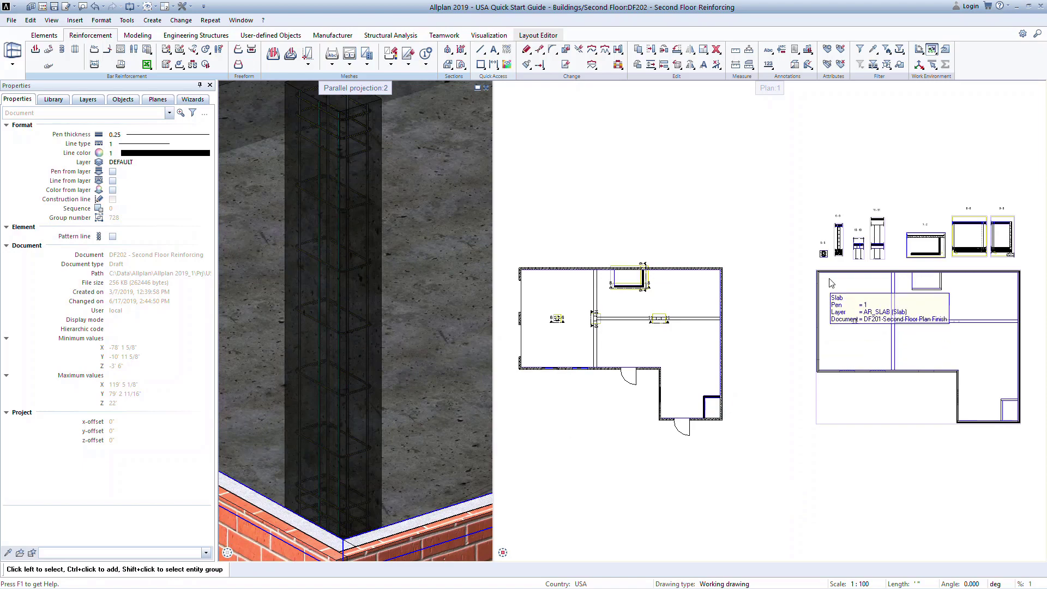
scroll(829, 306, up, 5)
scroll(831, 244, up, 3)
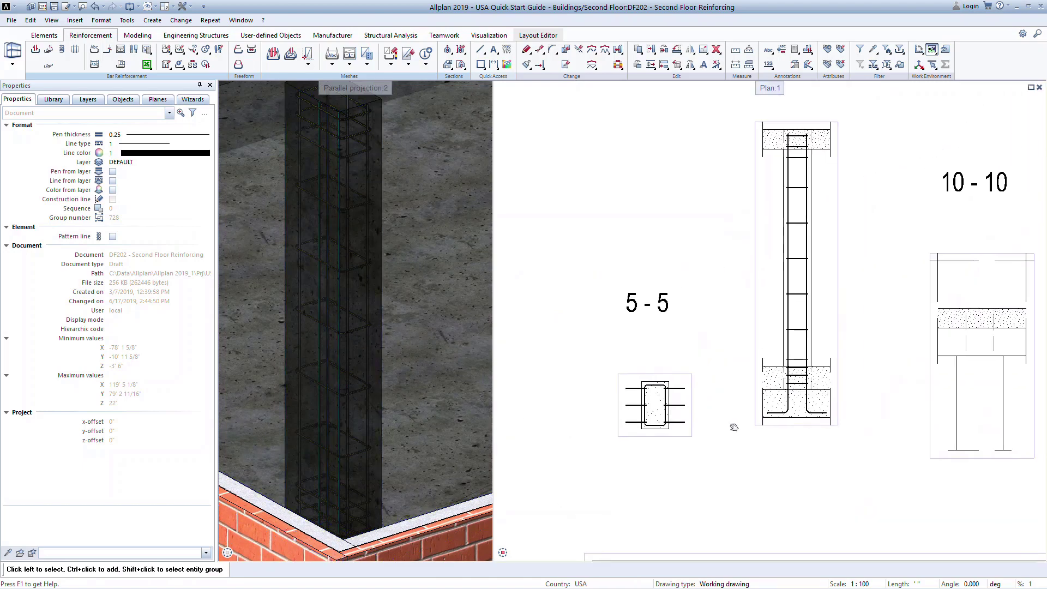
Hide Second Floor slabs, walls, openings and opening elements in the Objects palette.
click(123, 99)
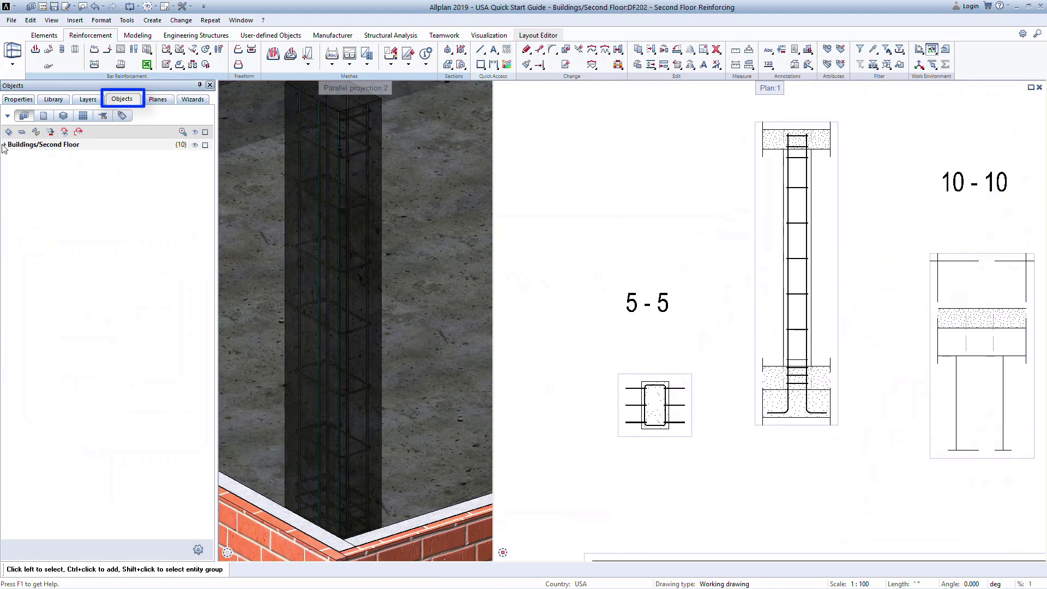
click(5, 145)
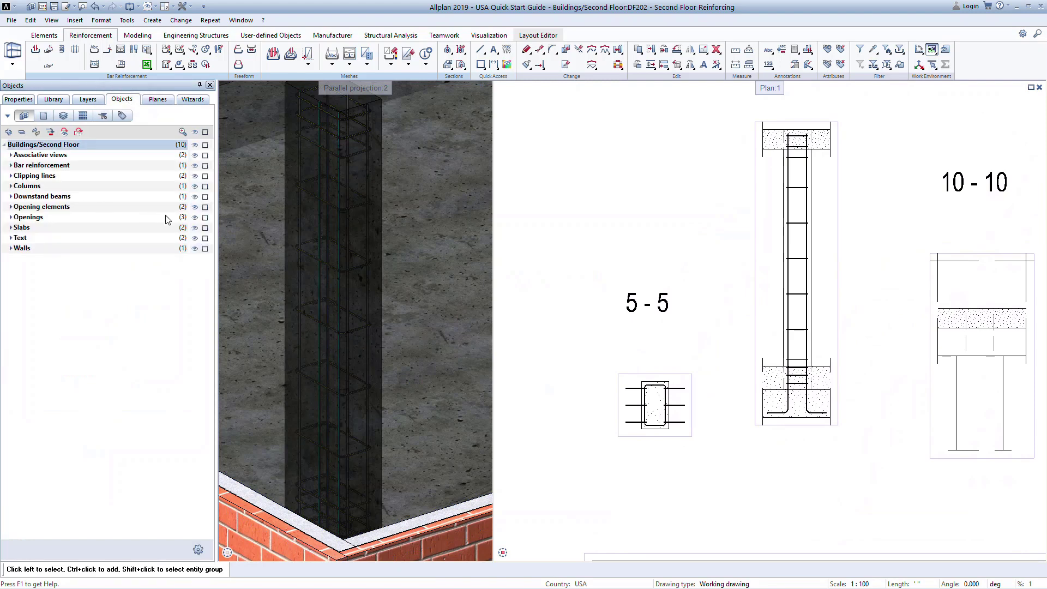
click(194, 227)
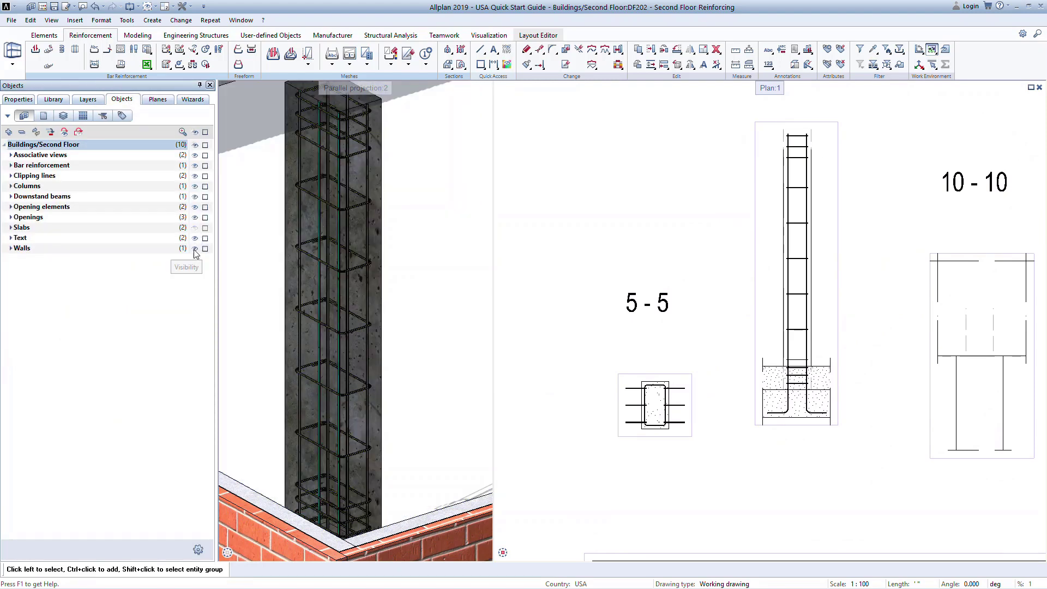
click(194, 248)
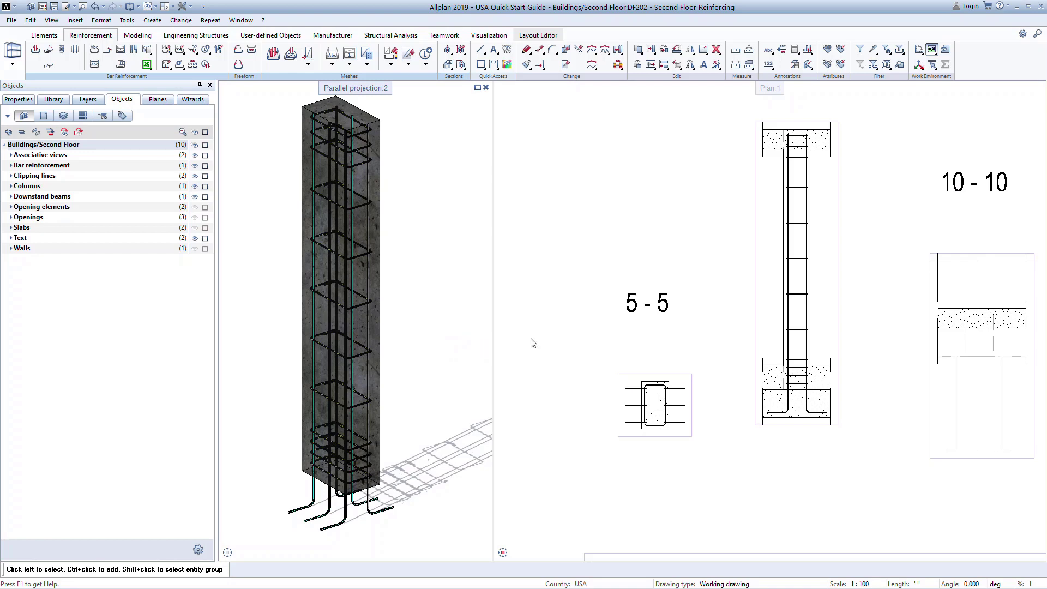
Turn on Show clipping path for section 5-5 and apply it.
double_click(631, 380)
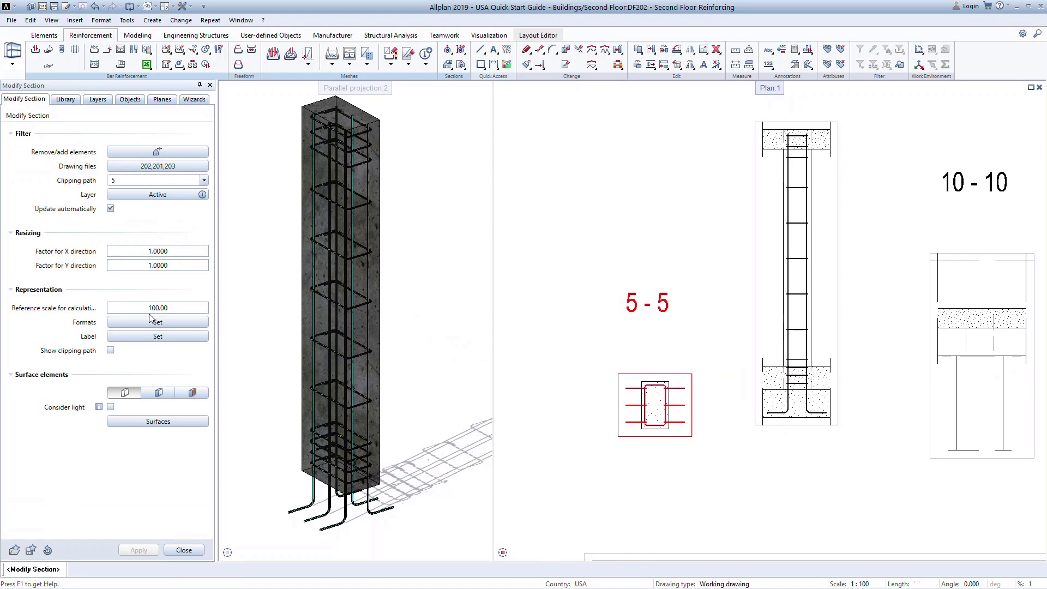
click(111, 351)
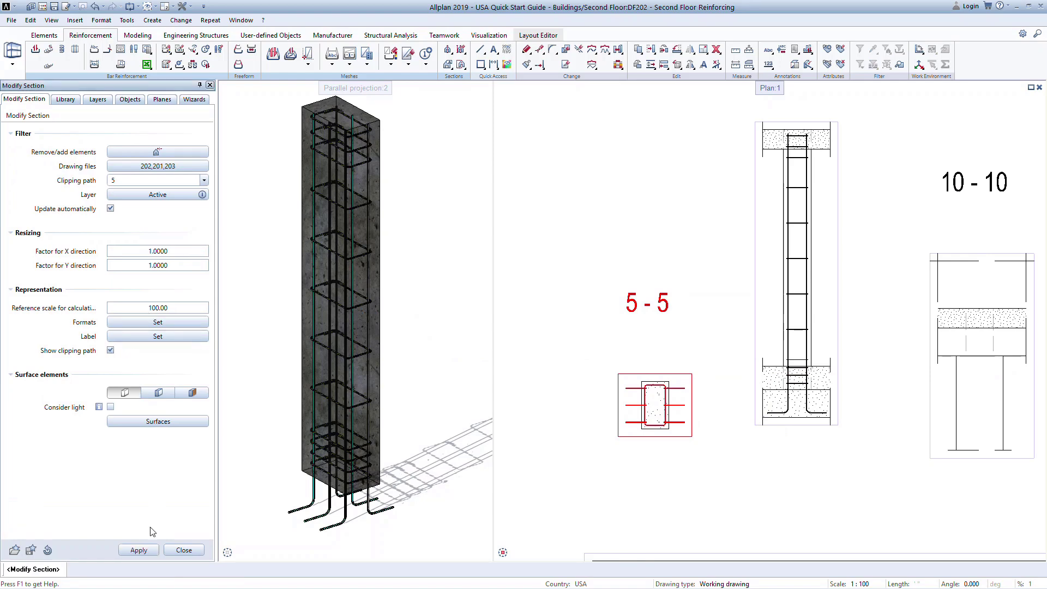
click(138, 549)
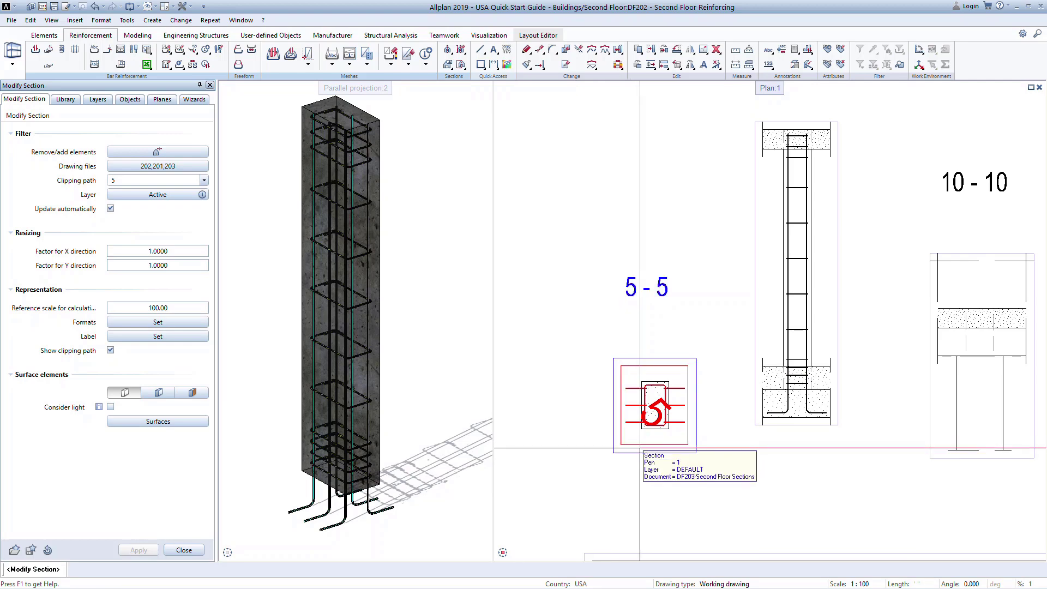
Set clipping path 5's bottom level to 1', keeping its top level at 2'.
key(Escape)
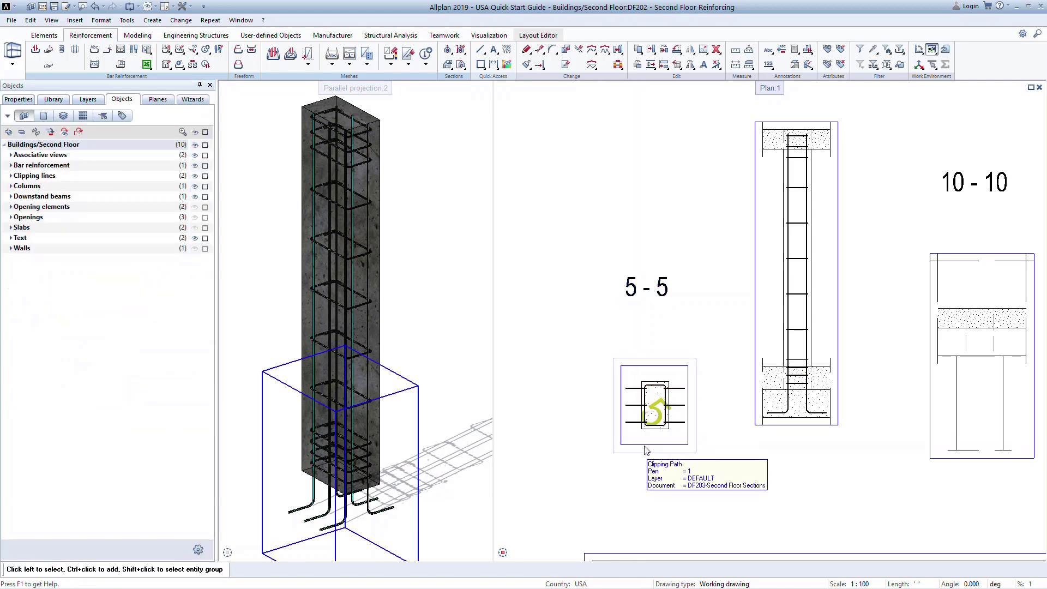
double_click(646, 448)
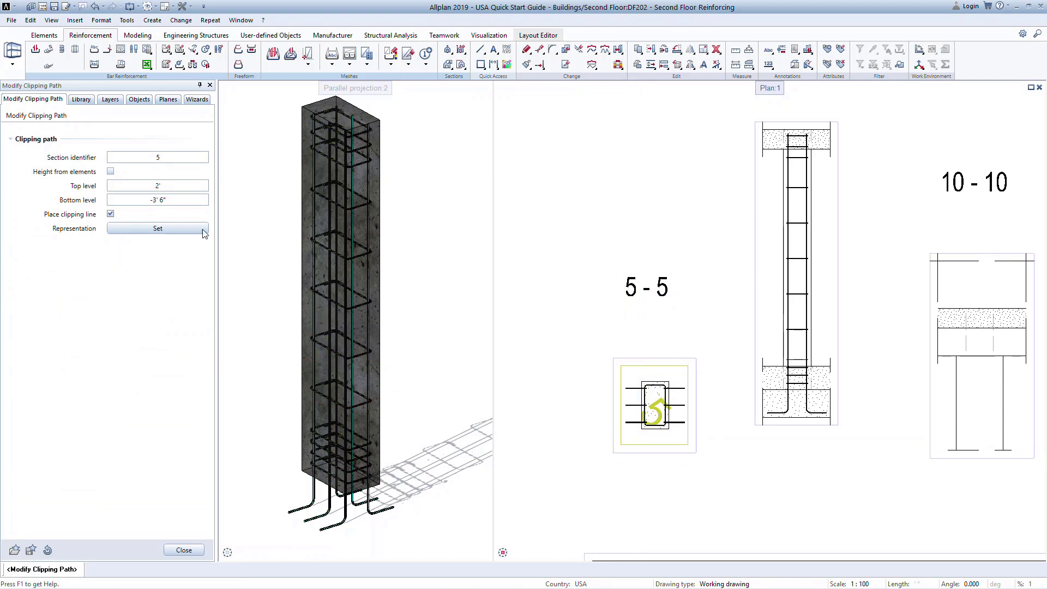
click(164, 199)
text(1)
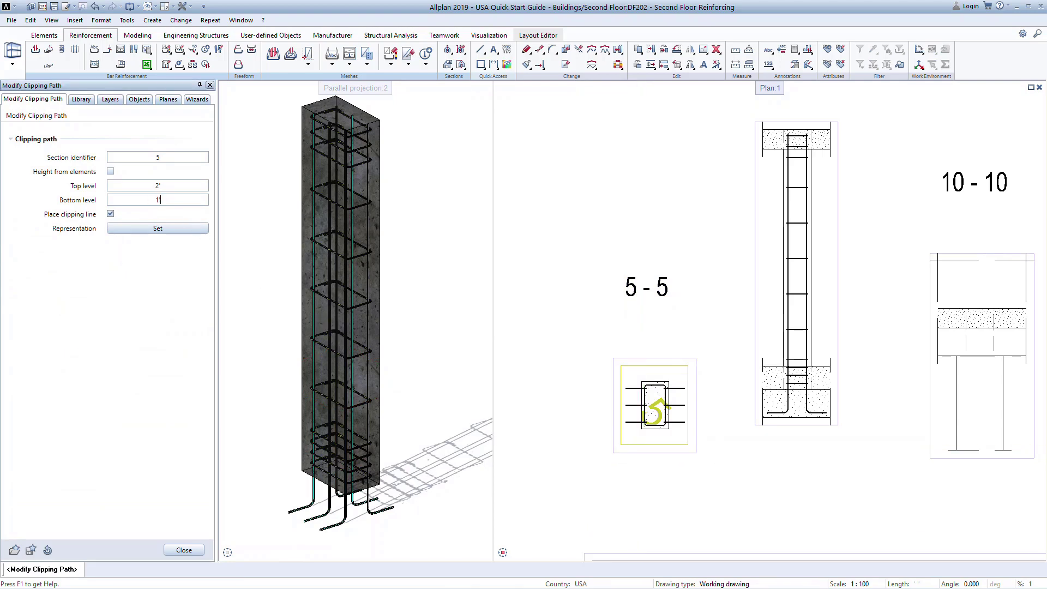
key(Return)
click(183, 550)
scroll(642, 438, up, 4)
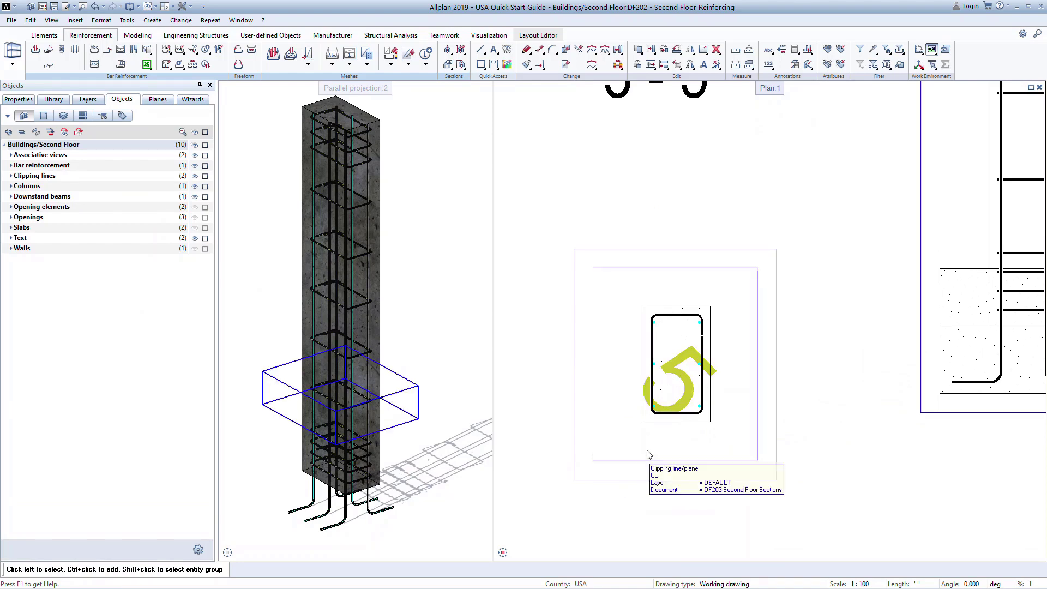
Switch off Show clipping path for section 5-5 and apply the change.
double_click(631, 485)
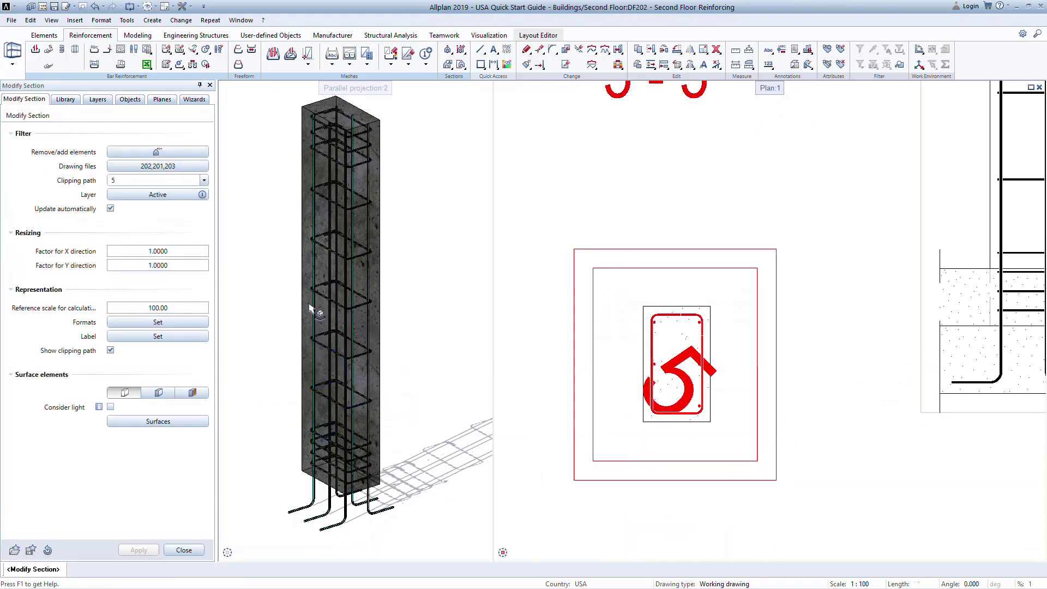
click(110, 351)
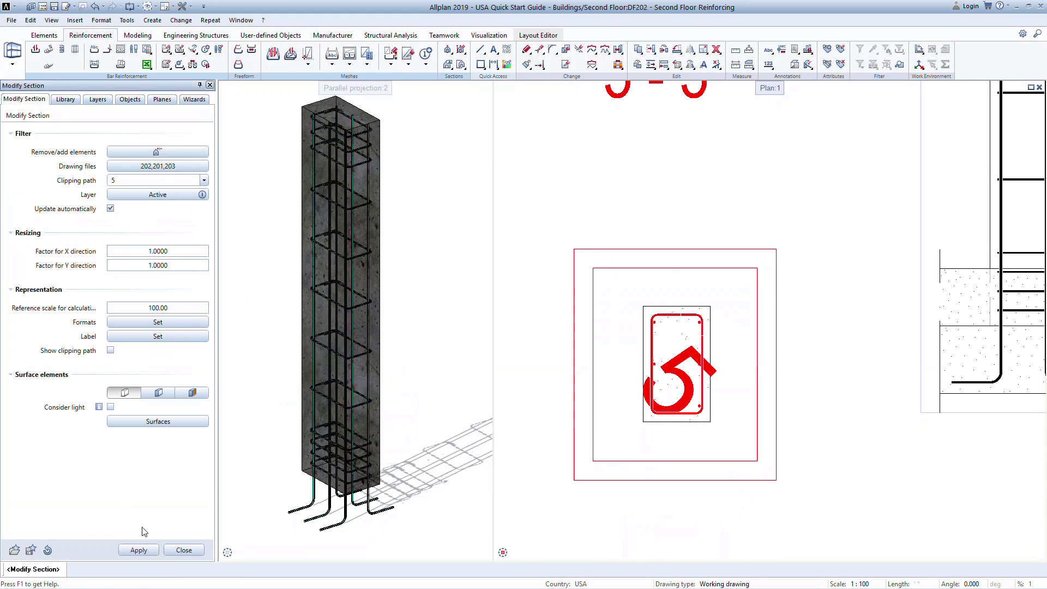
click(137, 549)
click(184, 551)
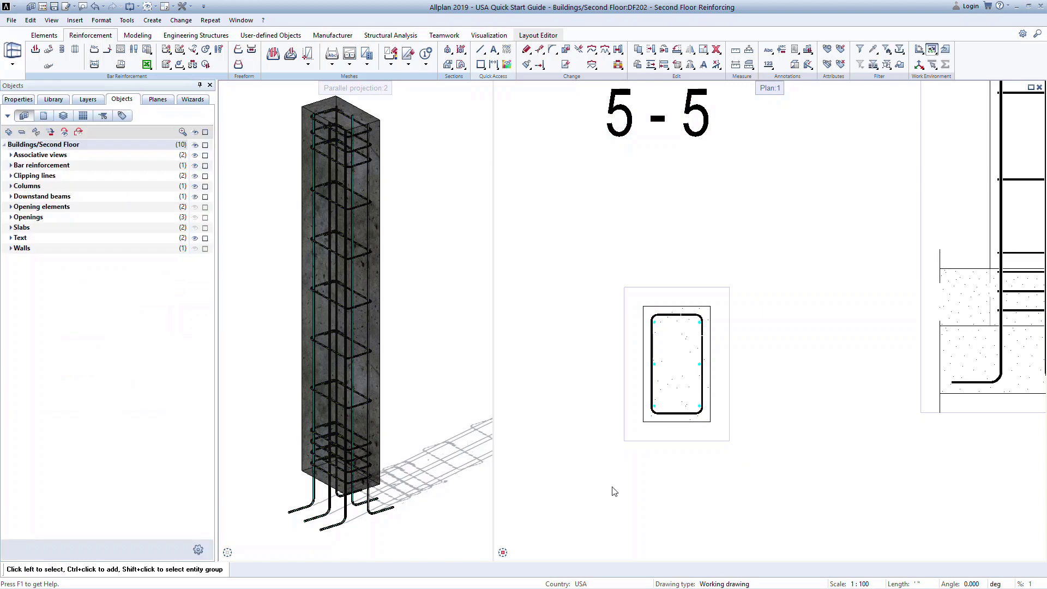